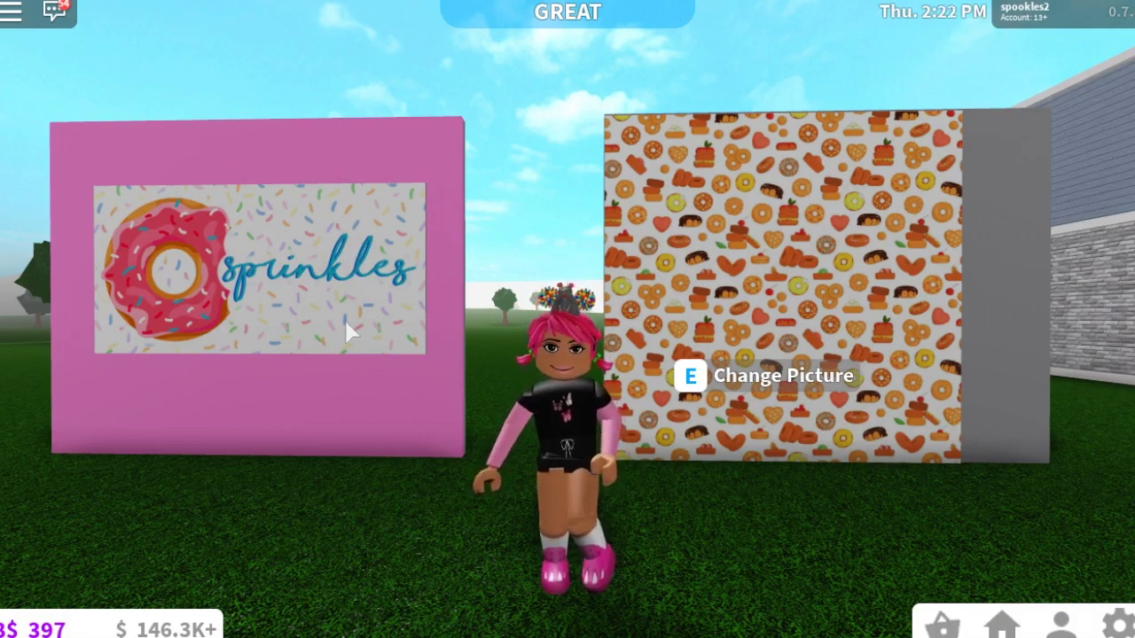
Step: Walk the avatar and turn the camera to view the Sprinkles sign and donut-pattern wall
{"action": "key", "text": "Left"}
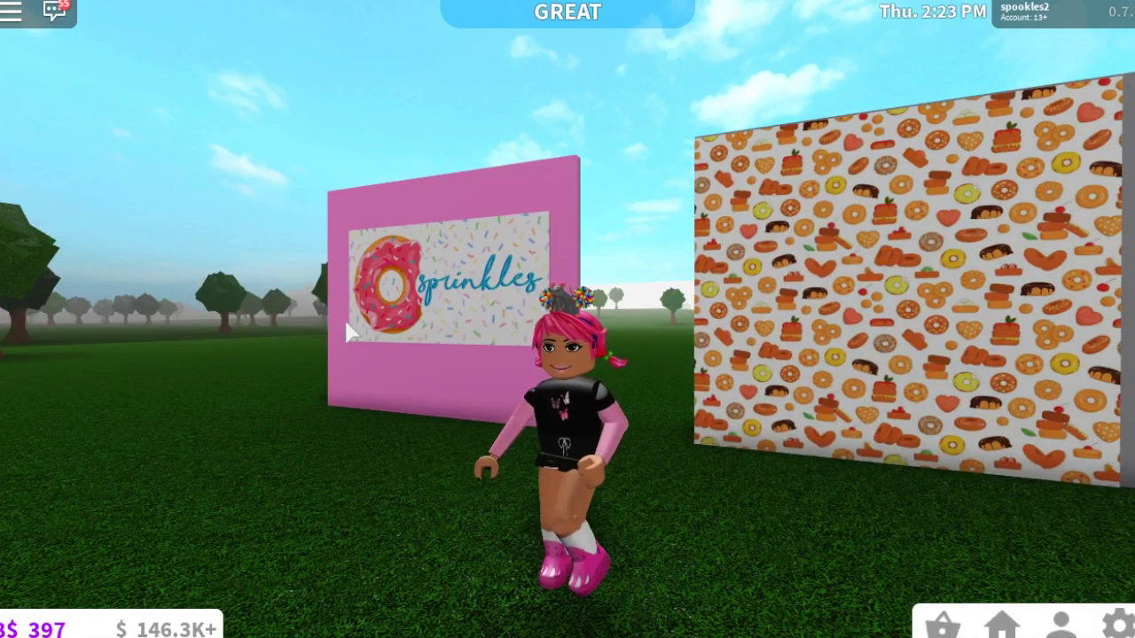
{"action": "key", "text": "w"}
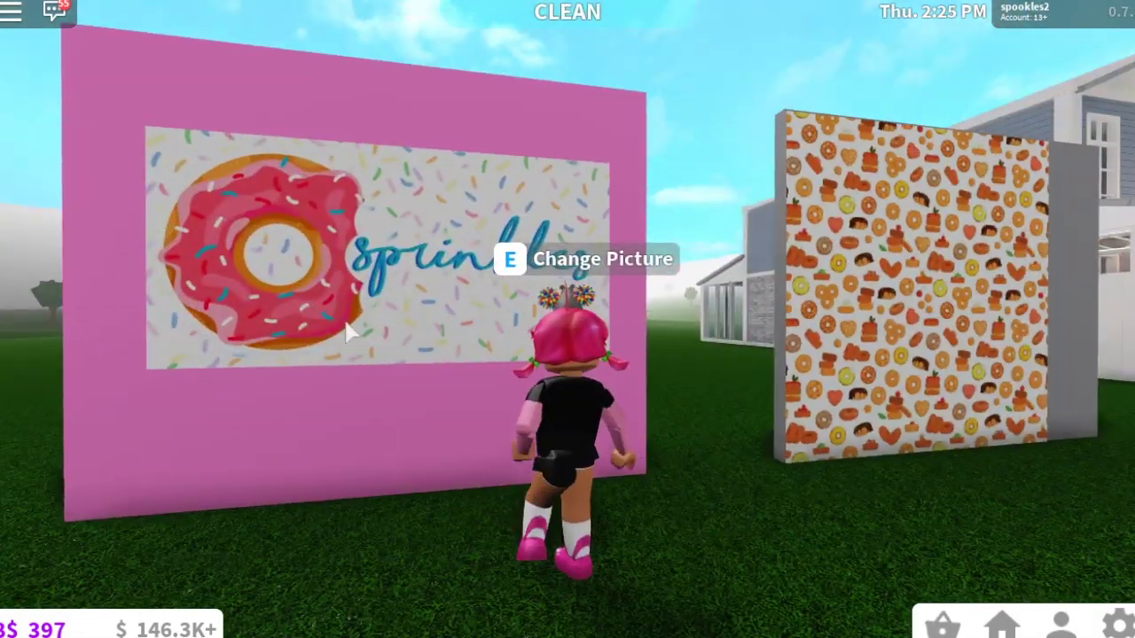
{"action": "key", "text": "d"}
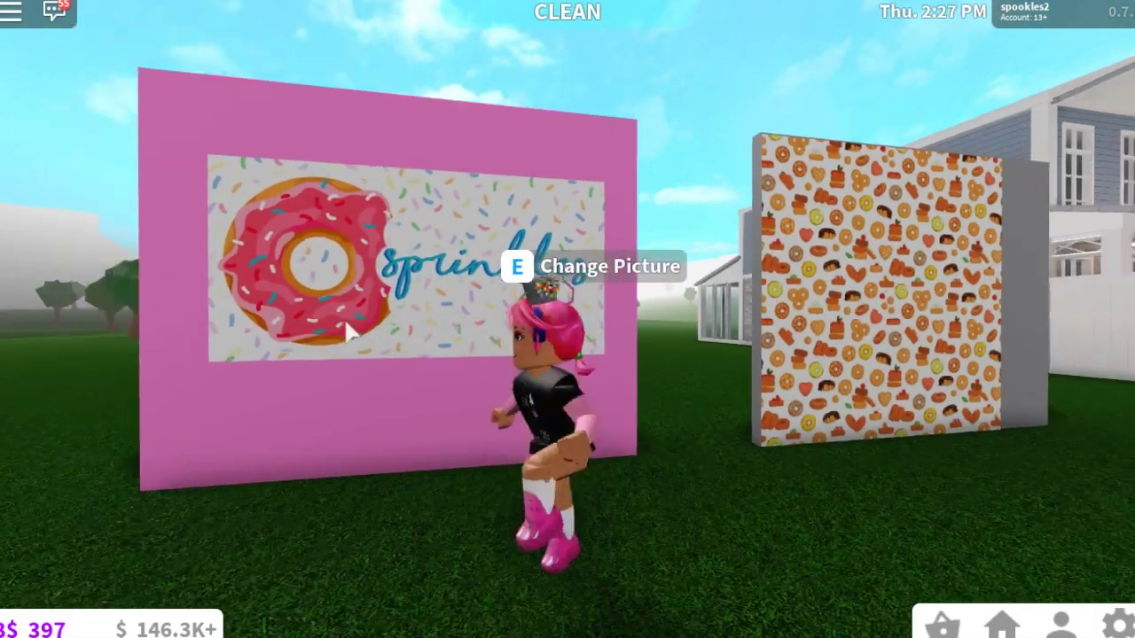
{"action": "key", "text": "w"}
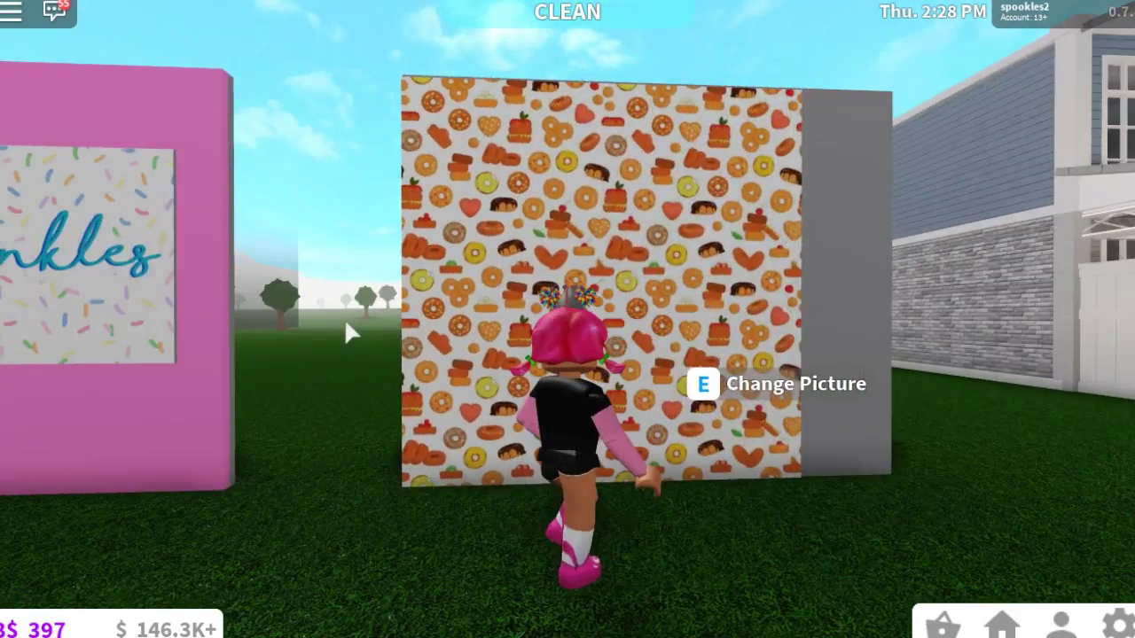
{"action": "key", "text": "s"}
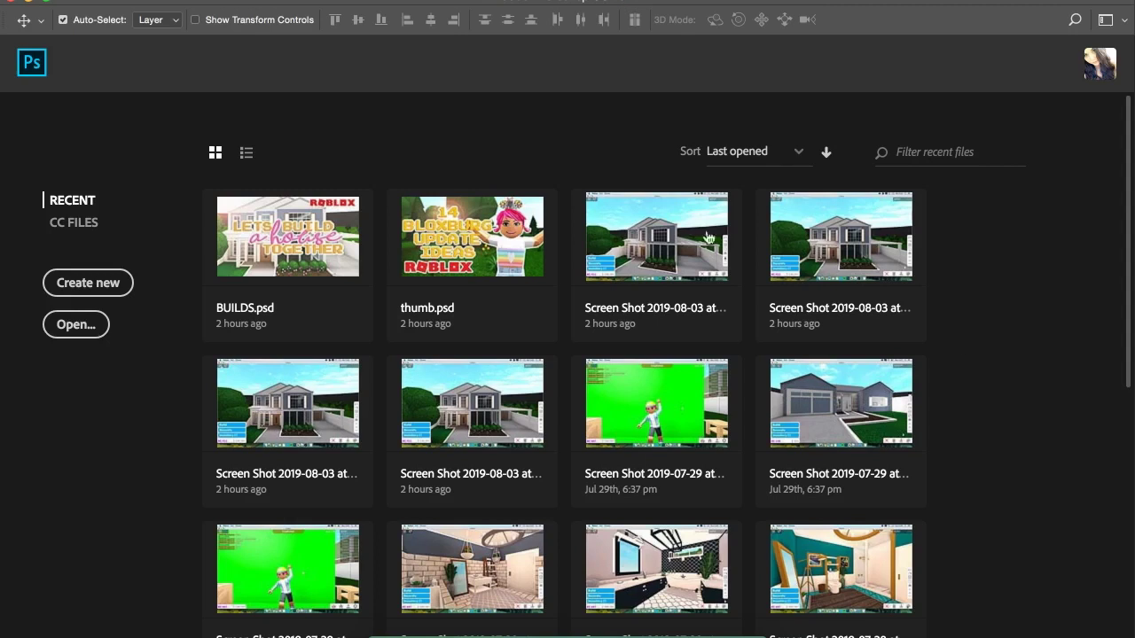
Step: Create a new document with width 20 cm and height 10 cm at 72 ppi
{"action": "left_click", "coordinate": [119, 292]}
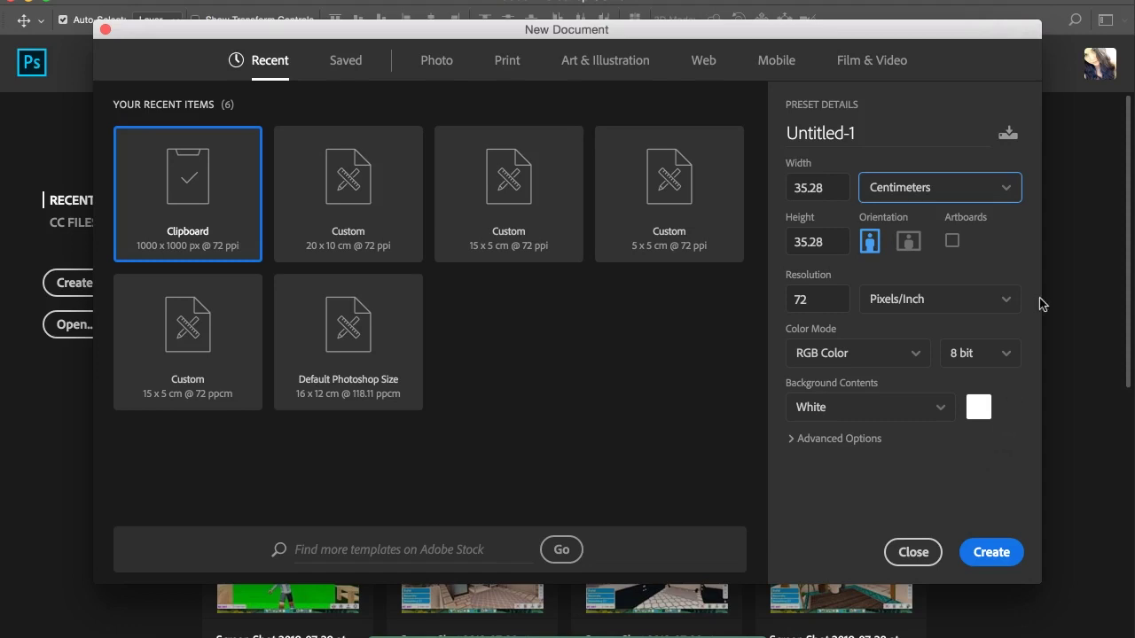
{"action": "double_click", "coordinate": [841, 188]}
{"action": "key", "text": "BackSpace"}
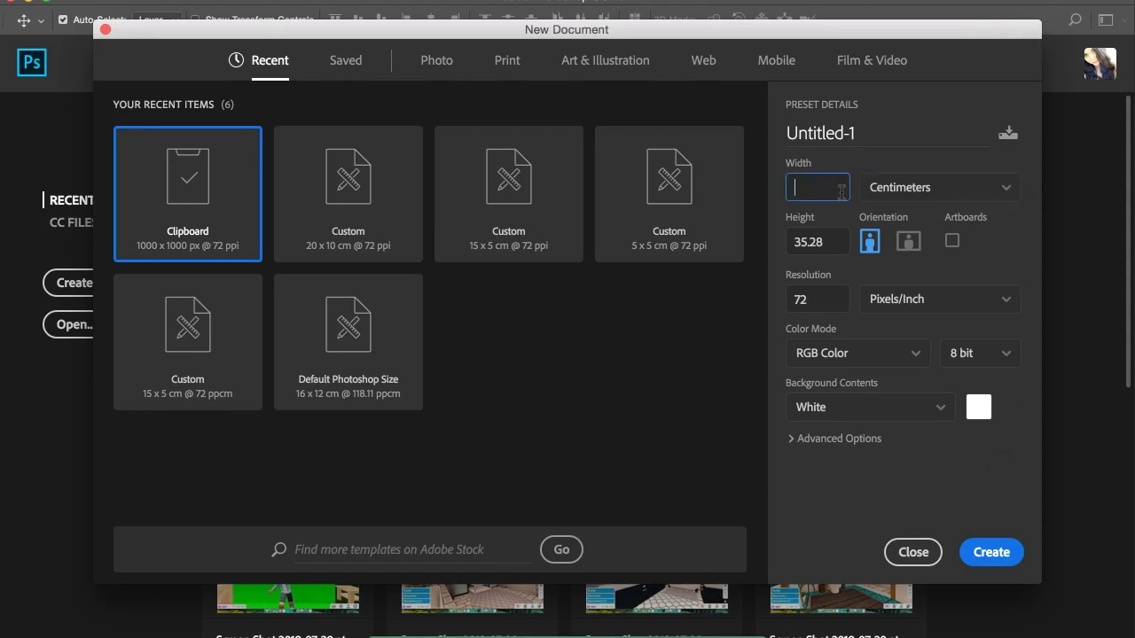
{"action": "type", "text": "20"}
{"action": "double_click", "coordinate": [841, 241]}
{"action": "key", "text": "BackSpace"}
{"action": "type", "text": "10"}
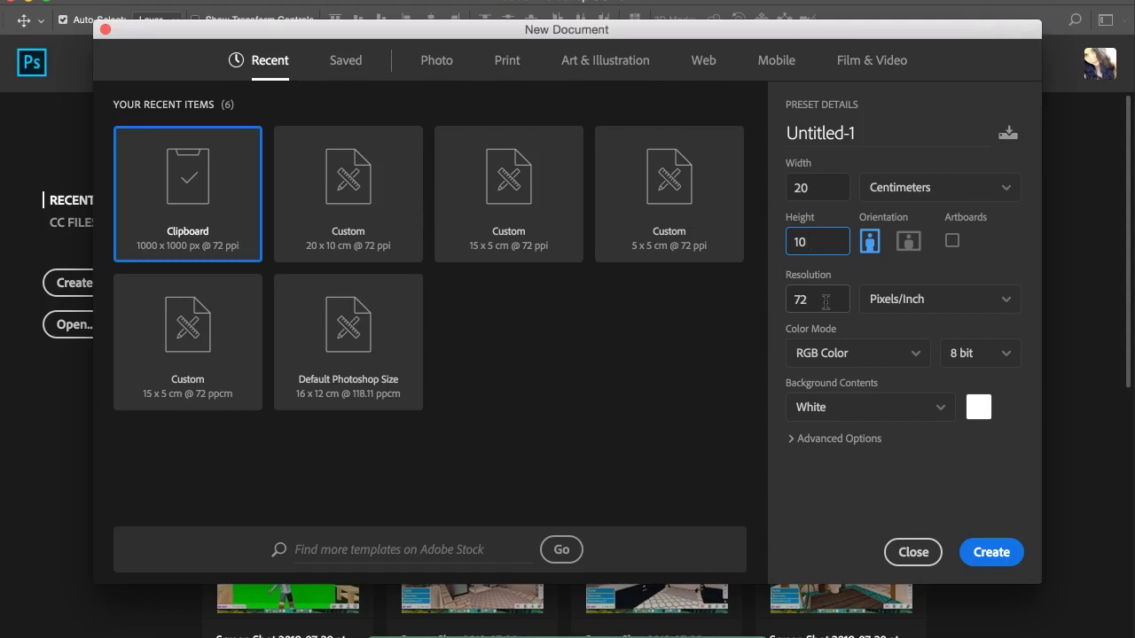
{"action": "key", "text": "Return"}
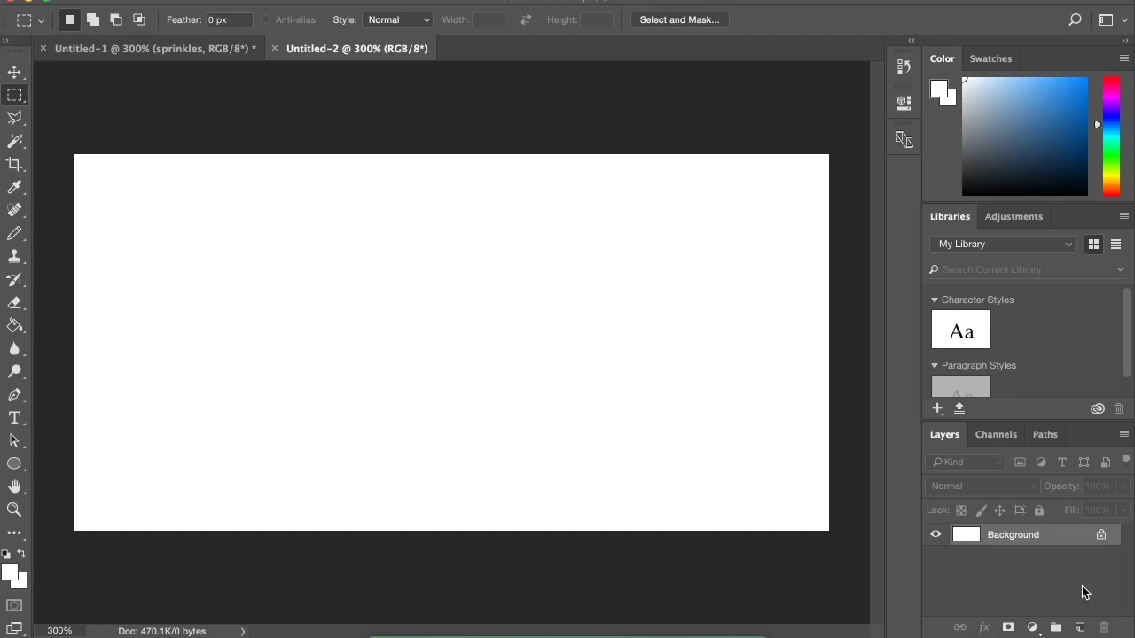
Step: Switch to the Untitled-1 Sprinkles logo document, then bring Google Chrome forward
{"action": "left_click", "coordinate": [152, 53]}
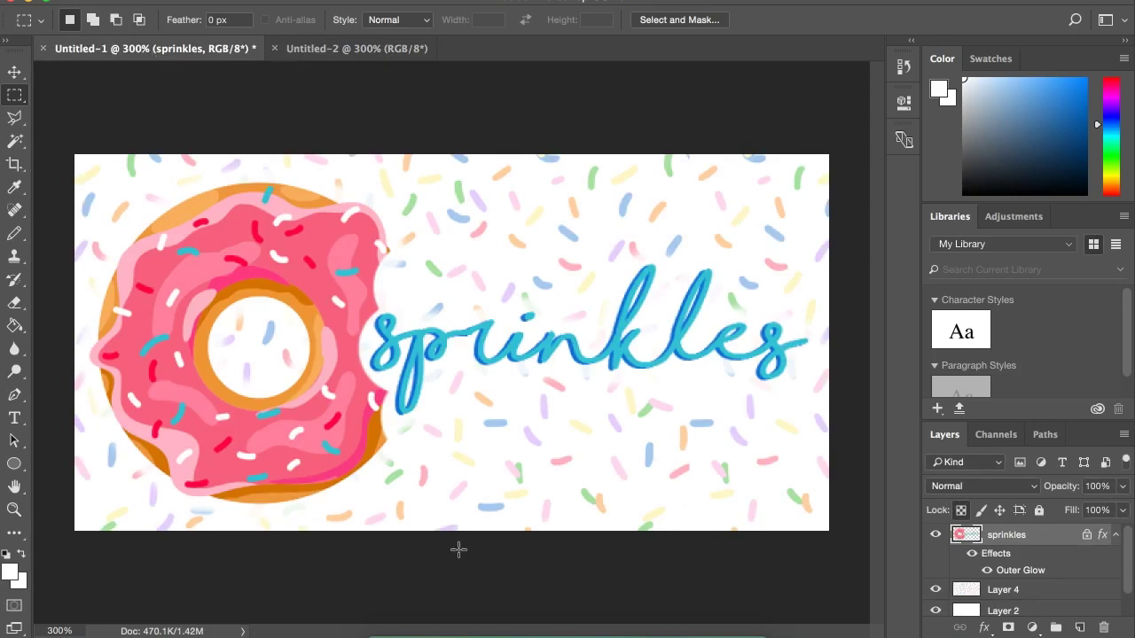
{"action": "left_click", "coordinate": [443, 627]}
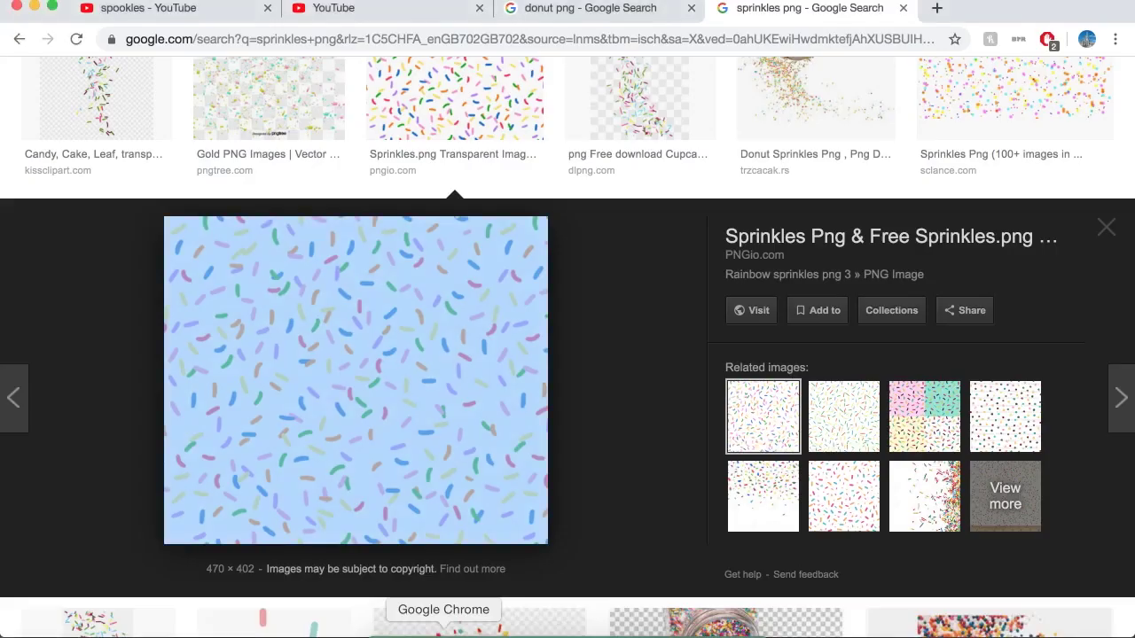
Step: Preview the cartoon pink donut image, check the sprinkles results, and go back to Photoshop
{"action": "left_click", "coordinate": [603, 12]}
{"action": "scroll", "coordinate": [448, 455], "scroll_direction": "down", "scroll_amount": 2}
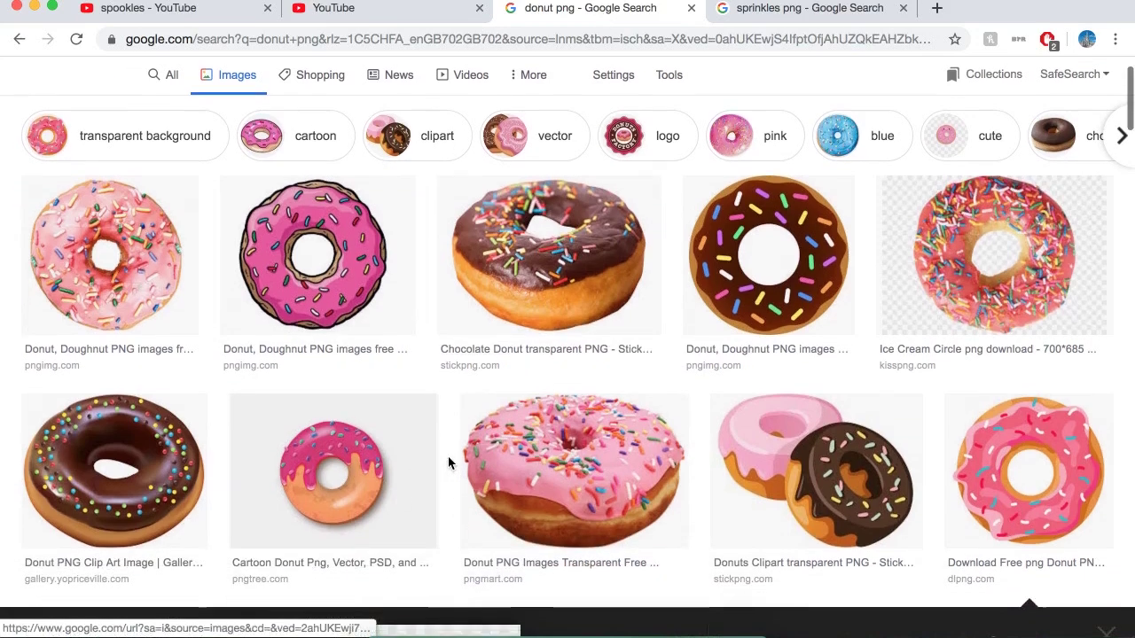
{"action": "left_click", "coordinate": [957, 372]}
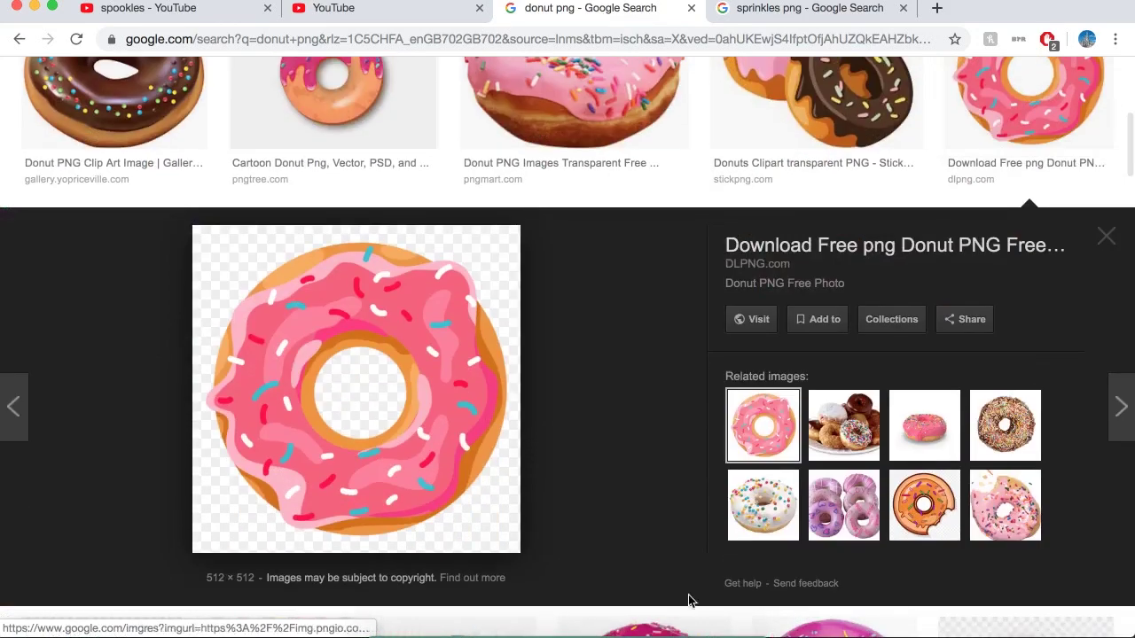
{"action": "left_click", "coordinate": [858, 13]}
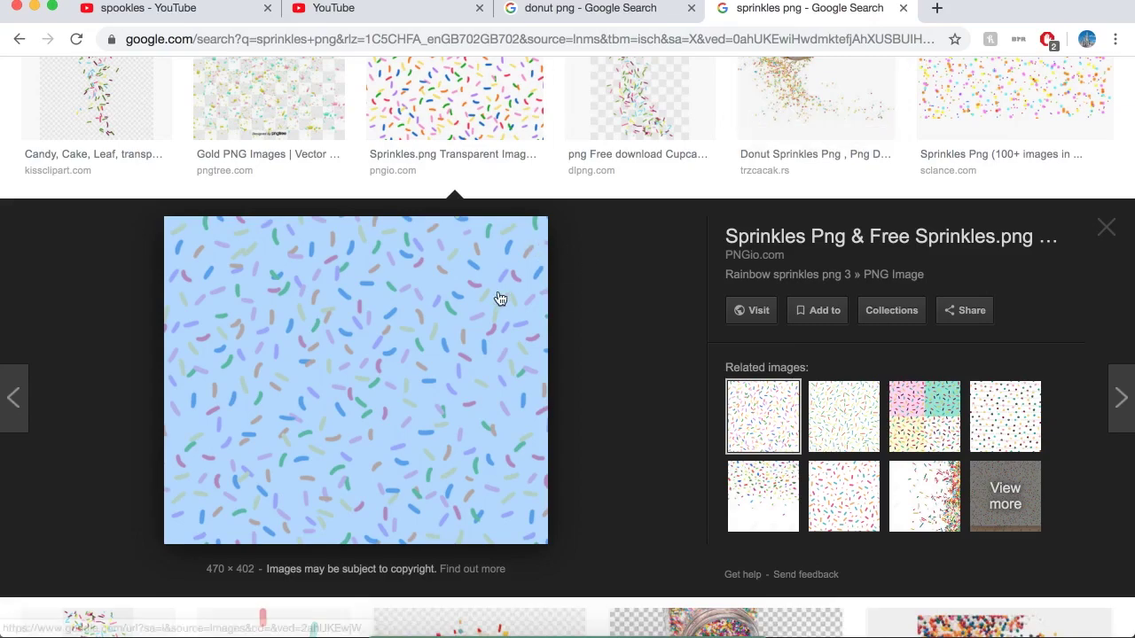
{"action": "left_click", "coordinate": [618, 633]}
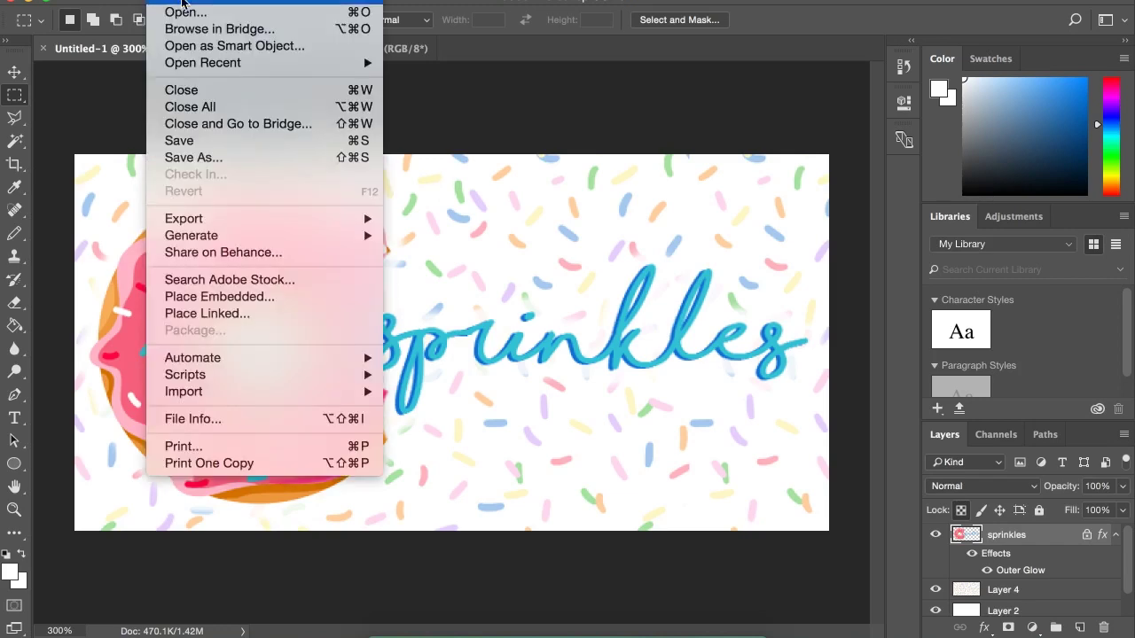
Step: Create a new 10 × 10 cm square document and zoom in on it
{"action": "left_click", "coordinate": [186, 6]}
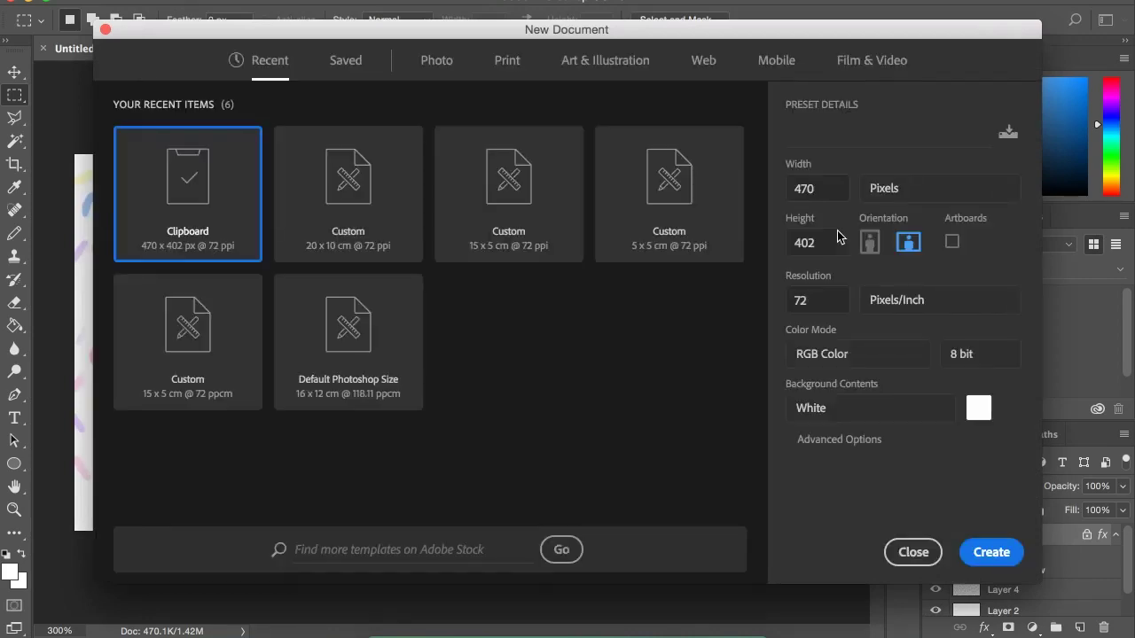
{"action": "type", "text": "10"}
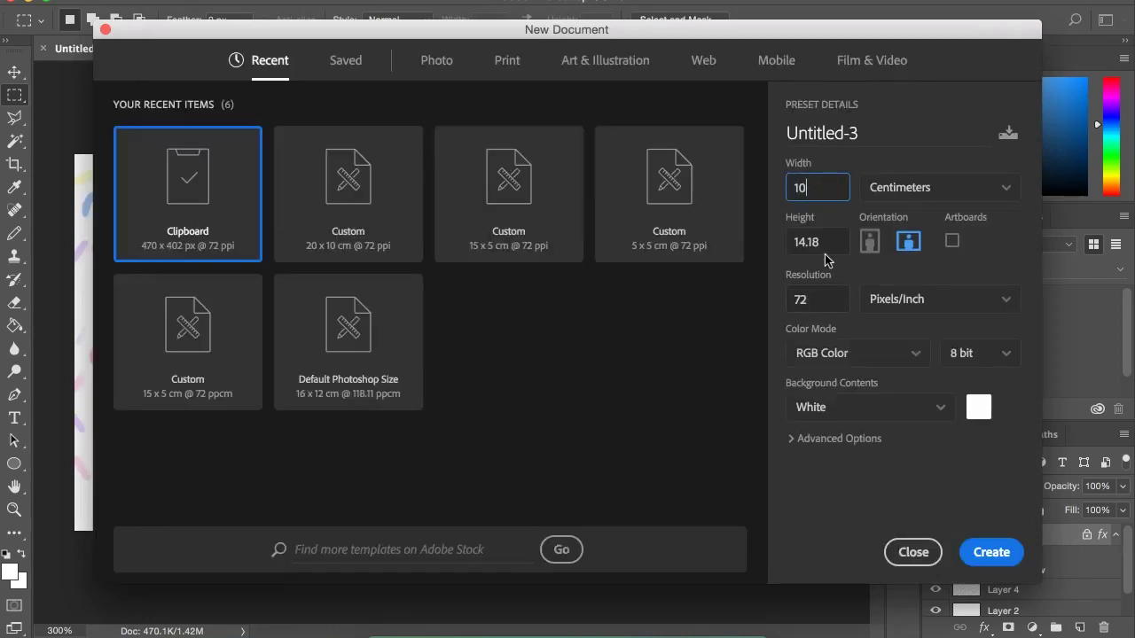
{"action": "left_click", "coordinate": [824, 259]}
{"action": "left_click", "coordinate": [826, 242]}
{"action": "type", "text": "10"}
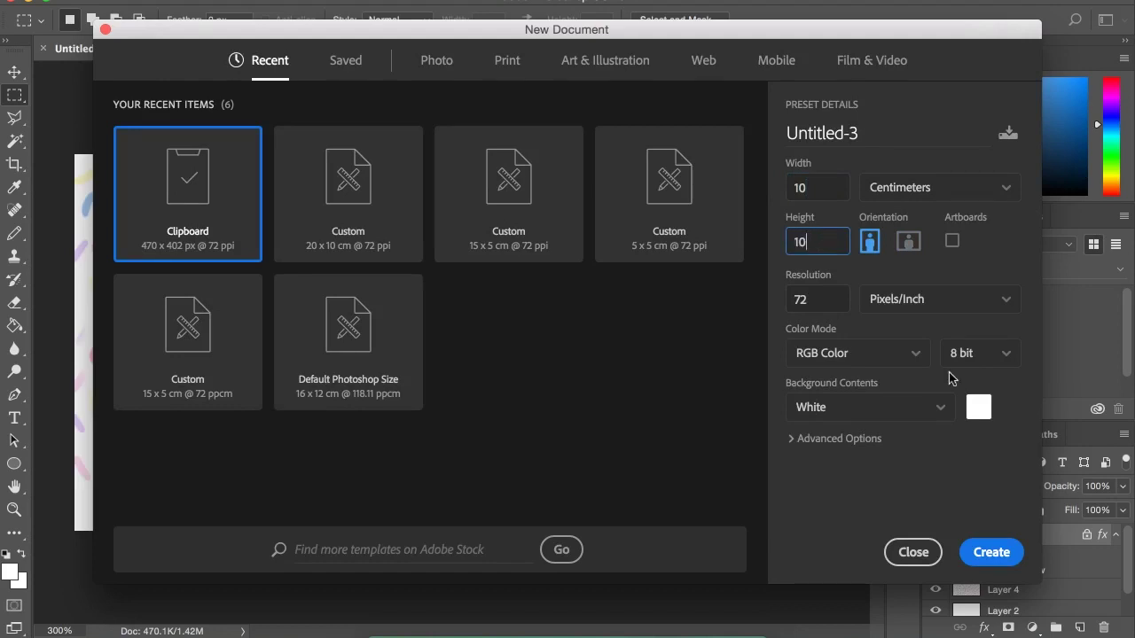
{"action": "left_click", "coordinate": [992, 552]}
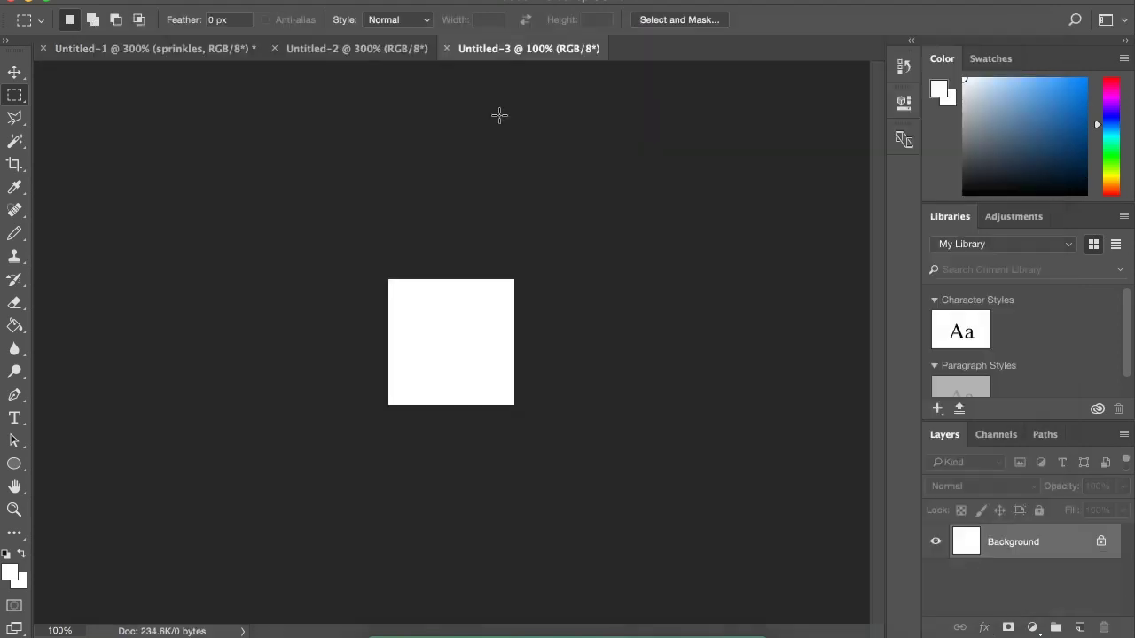
{"action": "key", "text": "super+plus"}
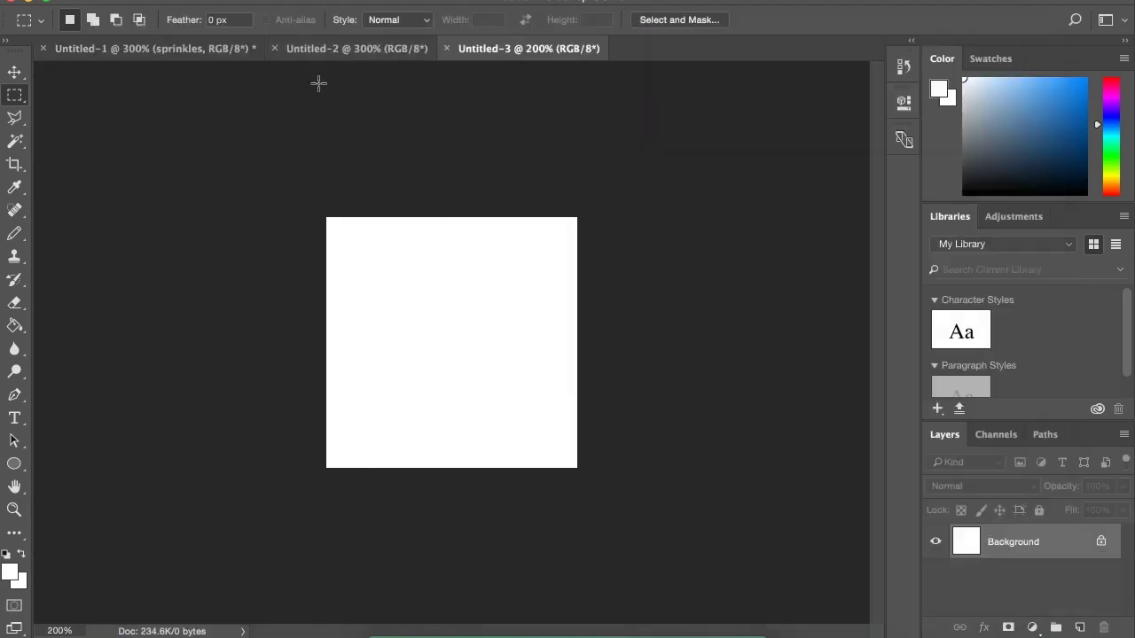
Step: Select the whole Sprinkles logo canvas in Untitled-1 and Copy Merged
{"action": "left_click", "coordinate": [146, 48]}
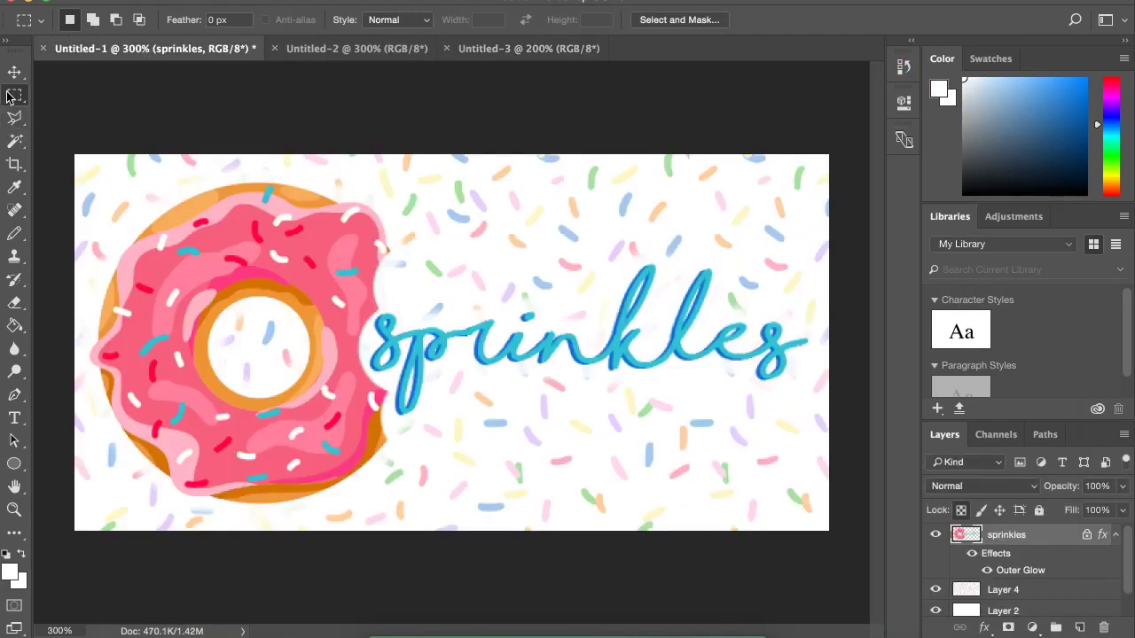
{"action": "left_click_drag", "start_coordinate": [47, 126], "coordinate": [826, 543]}
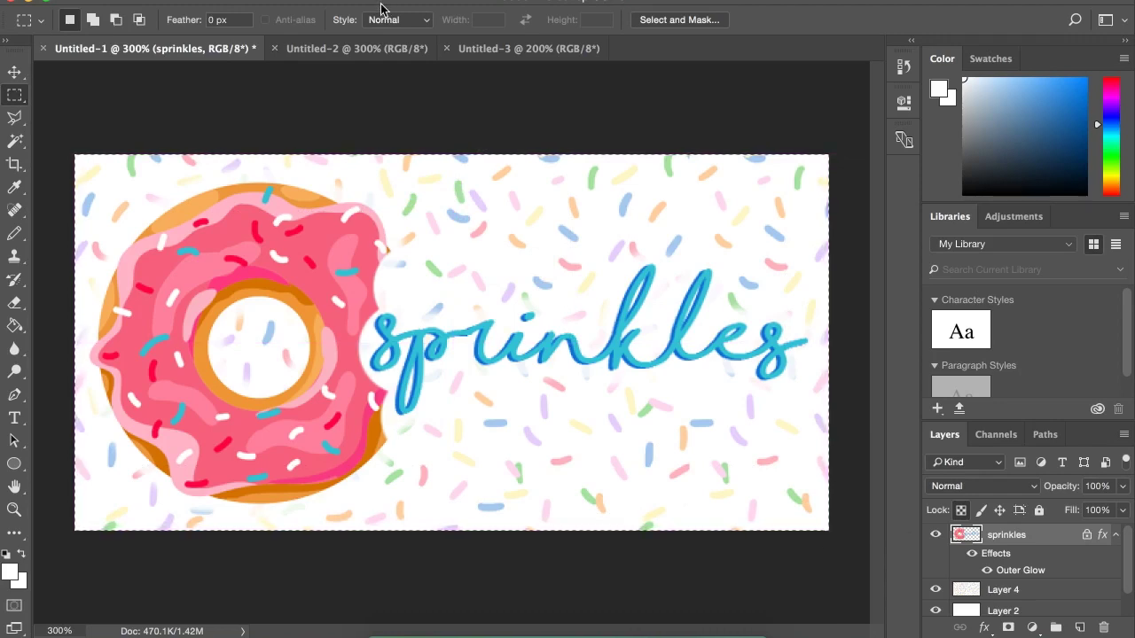
{"action": "left_click", "coordinate": [204, 0]}
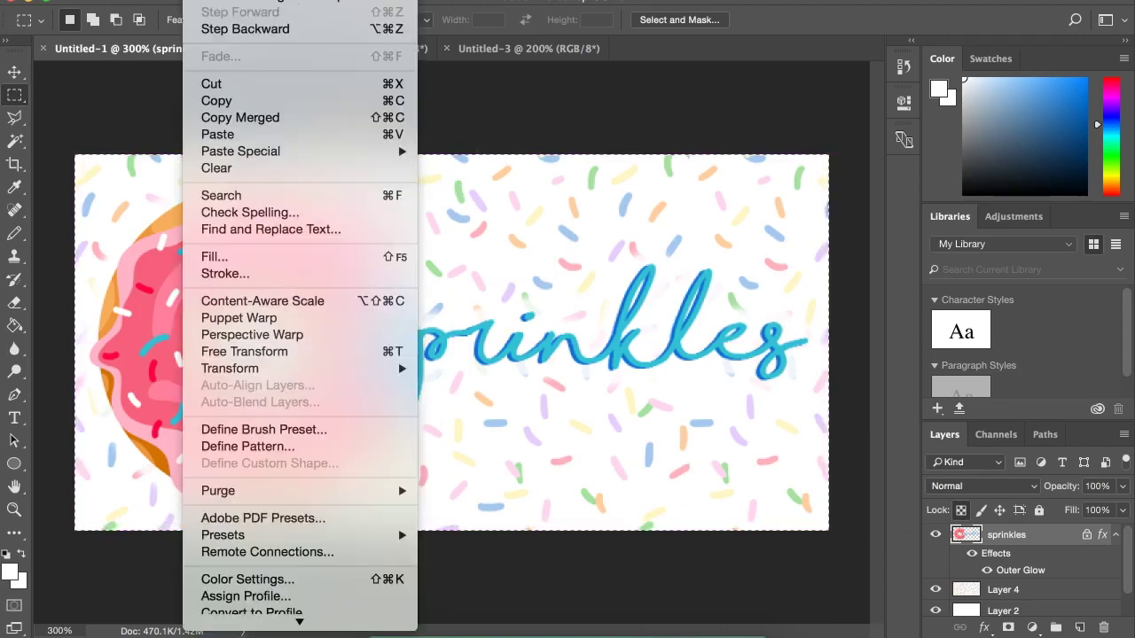
{"action": "left_click", "coordinate": [264, 120]}
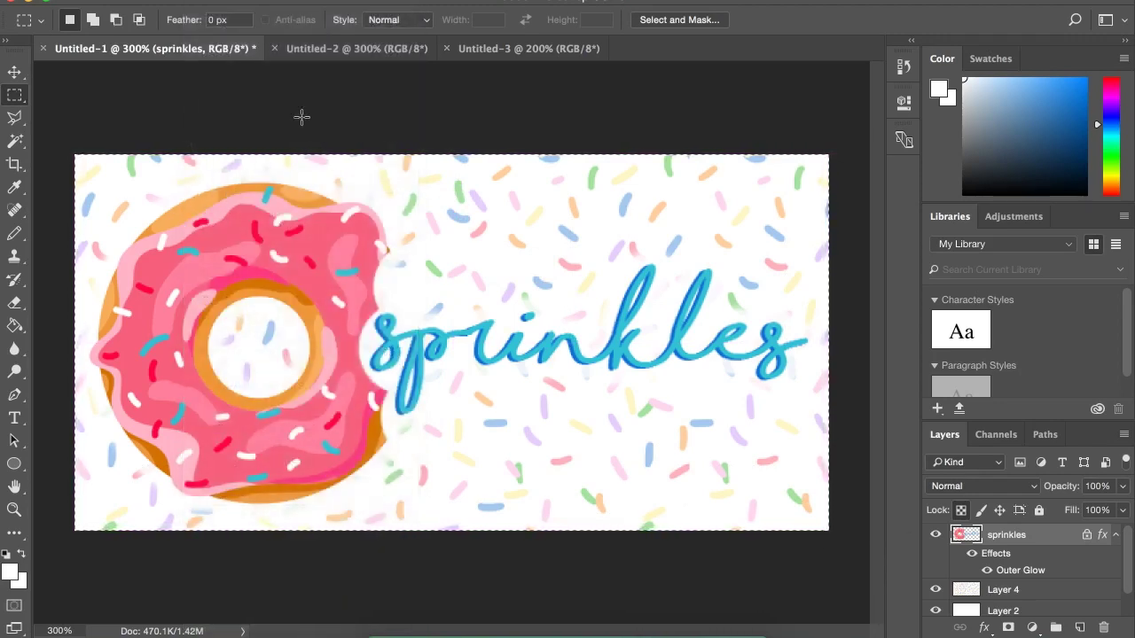
Step: Paste the logo into the square document and position the donut with the Move tool
{"action": "left_click", "coordinate": [496, 48]}
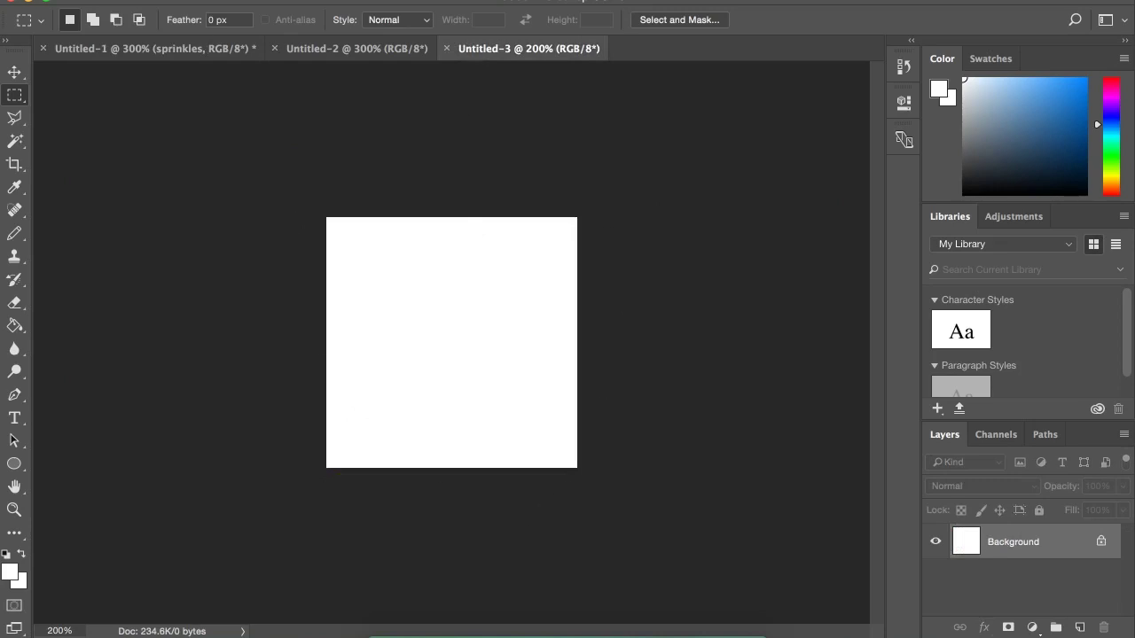
{"action": "left_click", "coordinate": [204, 0]}
{"action": "left_click", "coordinate": [228, 131]}
{"action": "key", "text": "v"}
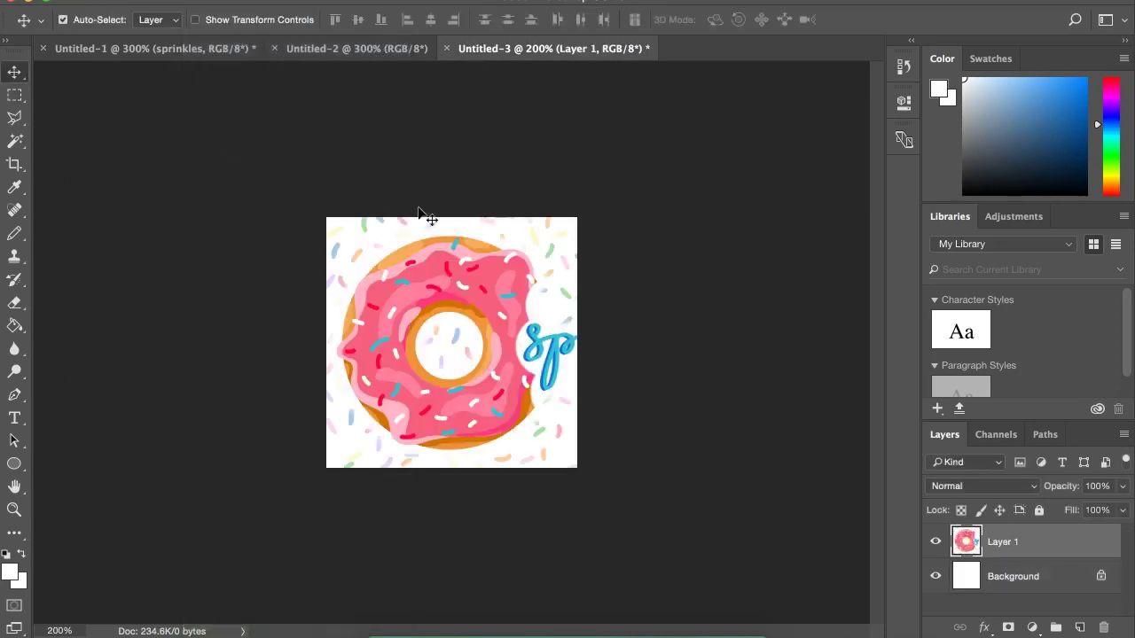
{"action": "mouse_move", "coordinate": [400, 291]}
{"action": "left_mouse_down"}
{"action": "mouse_move", "coordinate": [430, 300]}
{"action": "mouse_move", "coordinate": [404, 300]}
{"action": "left_mouse_up"}
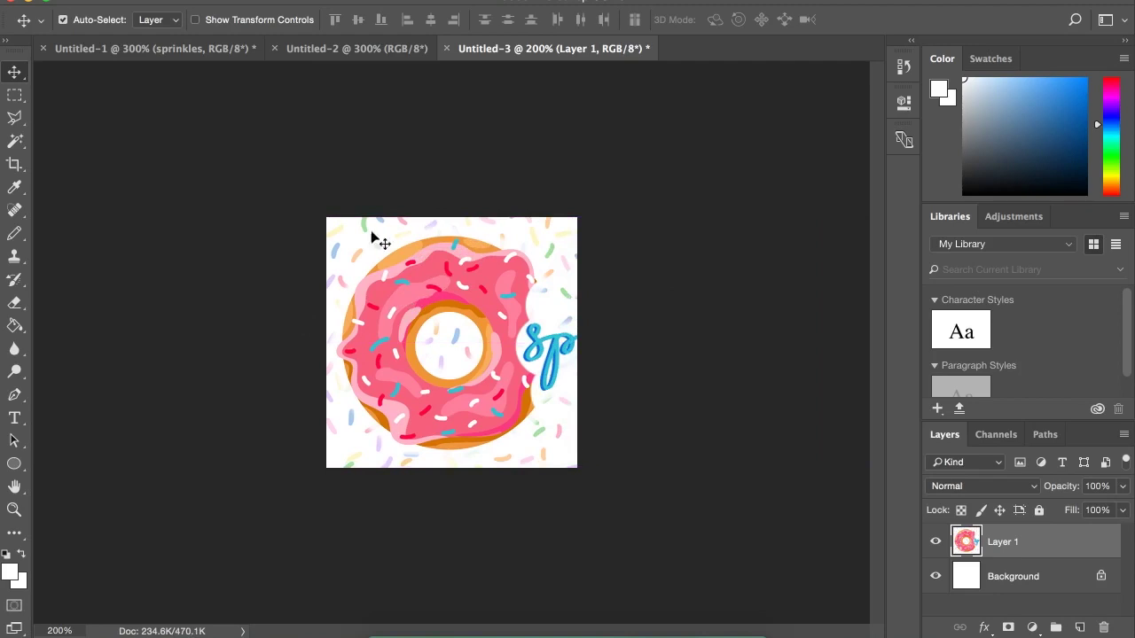
{"action": "left_click", "coordinate": [140, 3]}
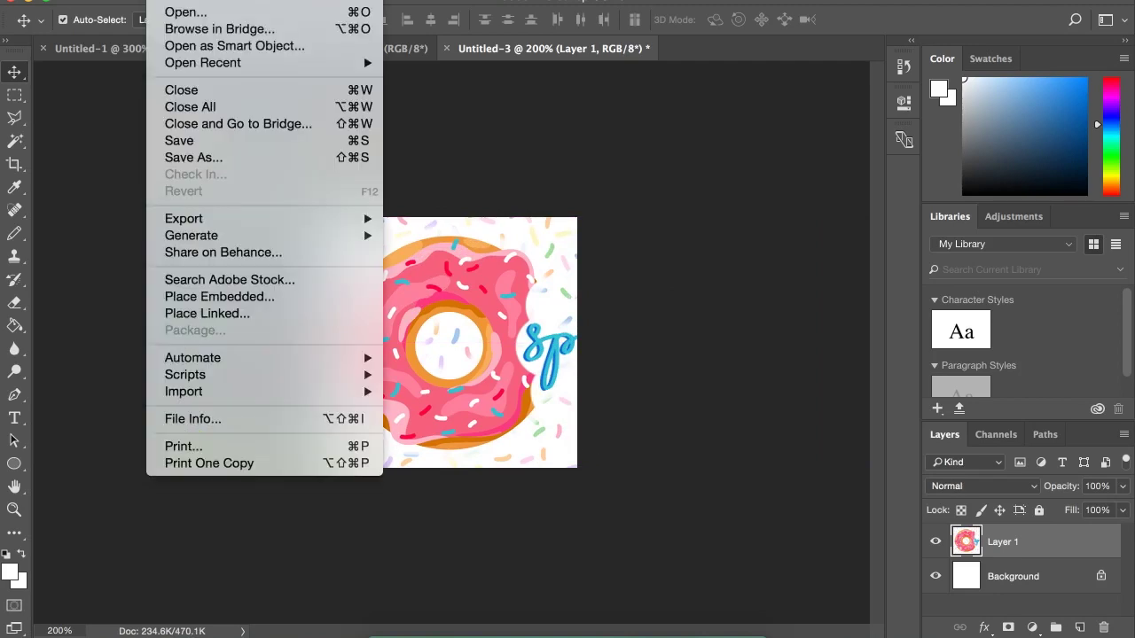
Step: Save the square donut image to the Desktop as a PNG named 'donut logo 1'
{"action": "left_click", "coordinate": [210, 157]}
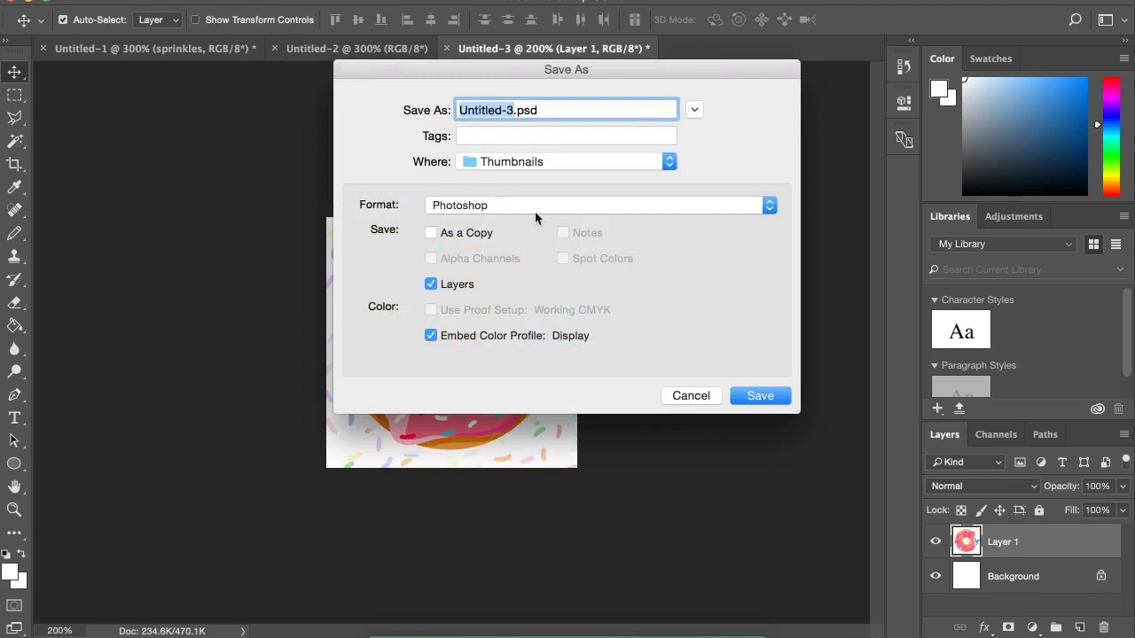
{"action": "left_click", "coordinate": [561, 160]}
{"action": "left_click", "coordinate": [521, 268]}
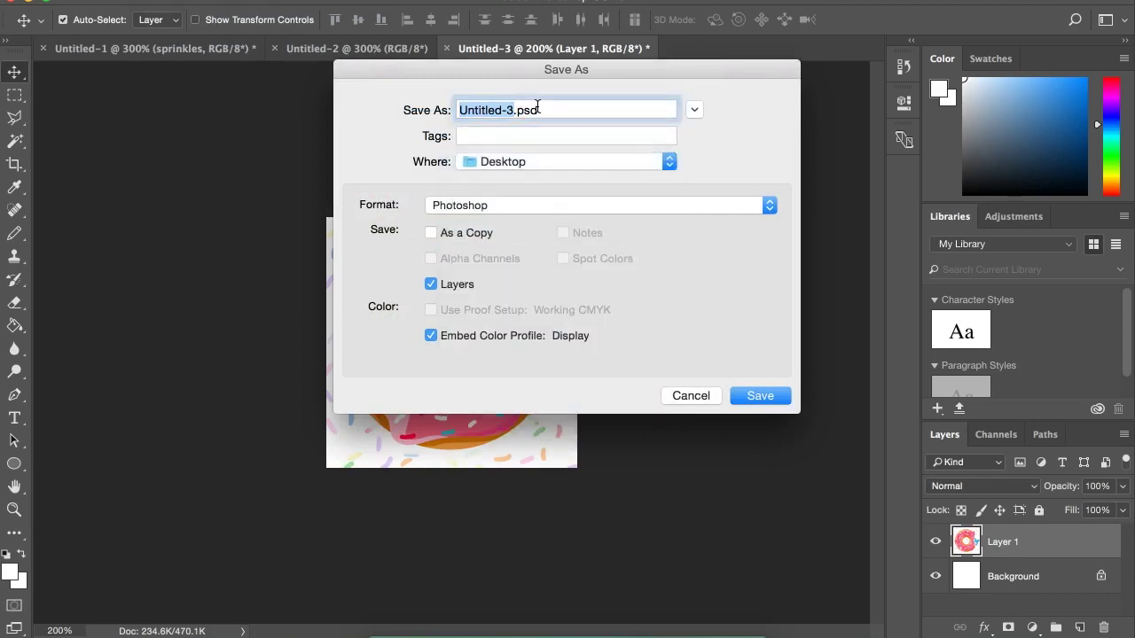
{"action": "key", "text": "BackSpace"}
{"action": "type", "text": "don"}
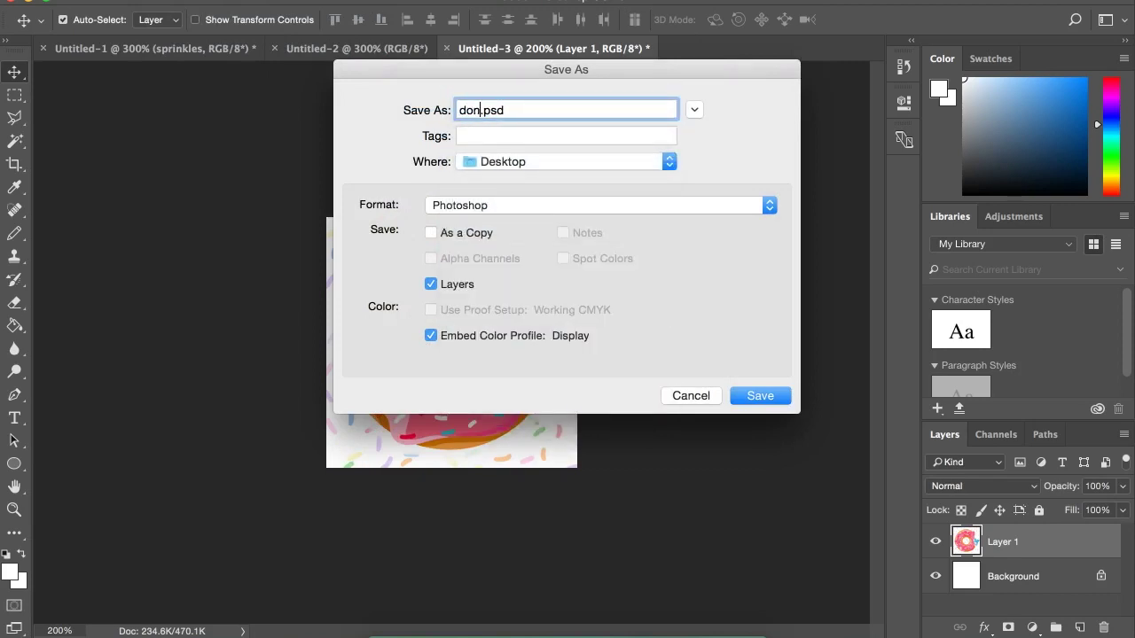
{"action": "type", "text": "ut logo 1"}
{"action": "left_click", "coordinate": [754, 205]}
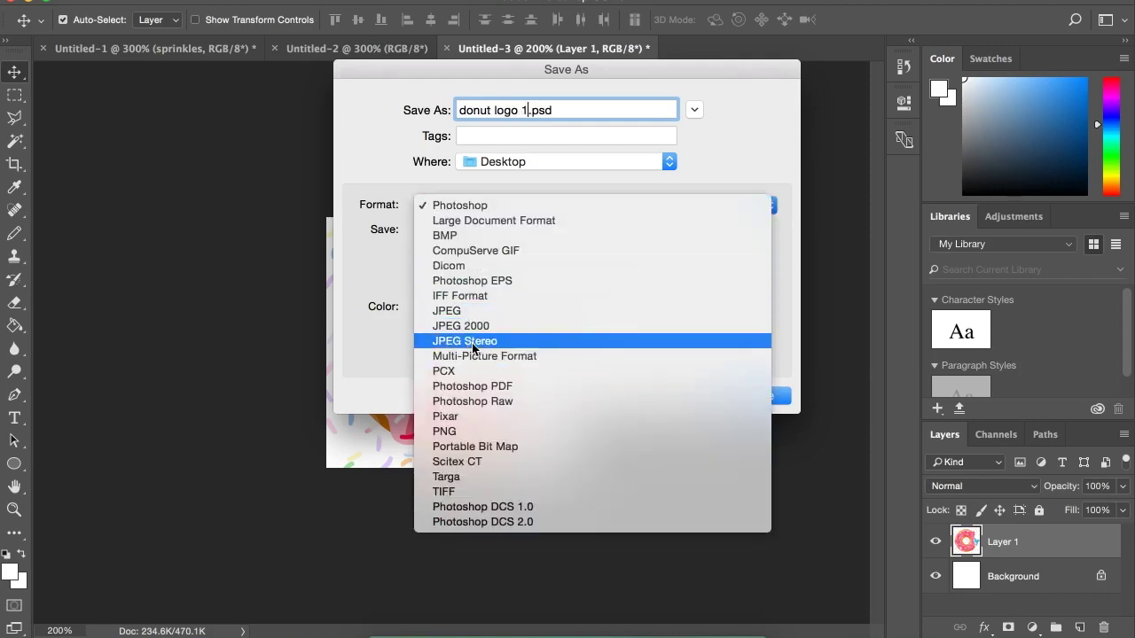
{"action": "left_click", "coordinate": [458, 432]}
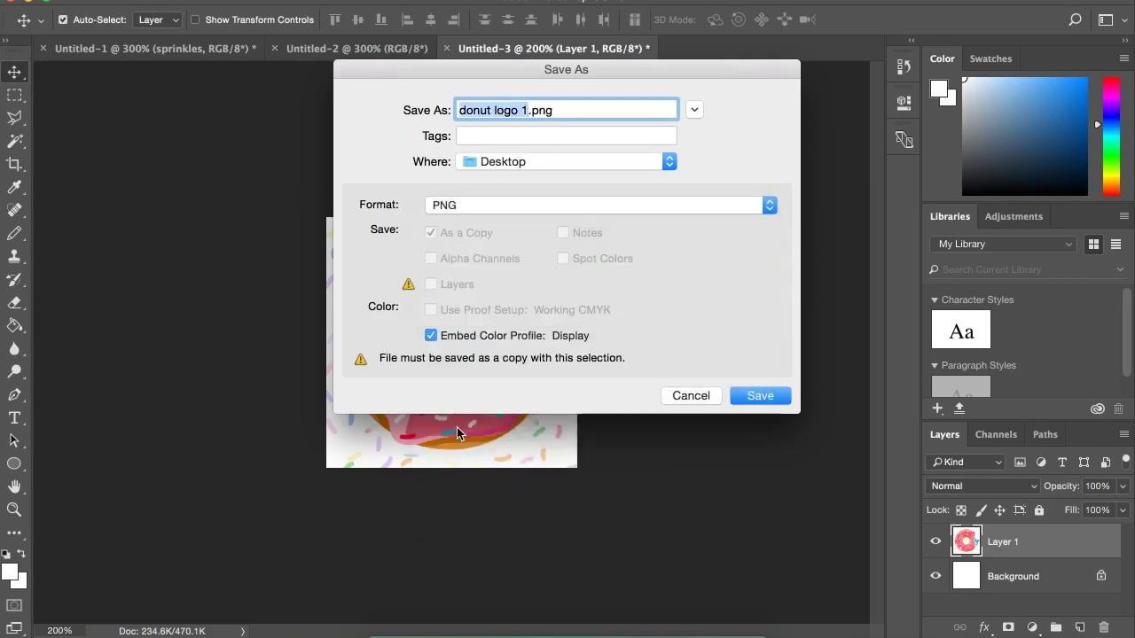
{"action": "left_click", "coordinate": [752, 395]}
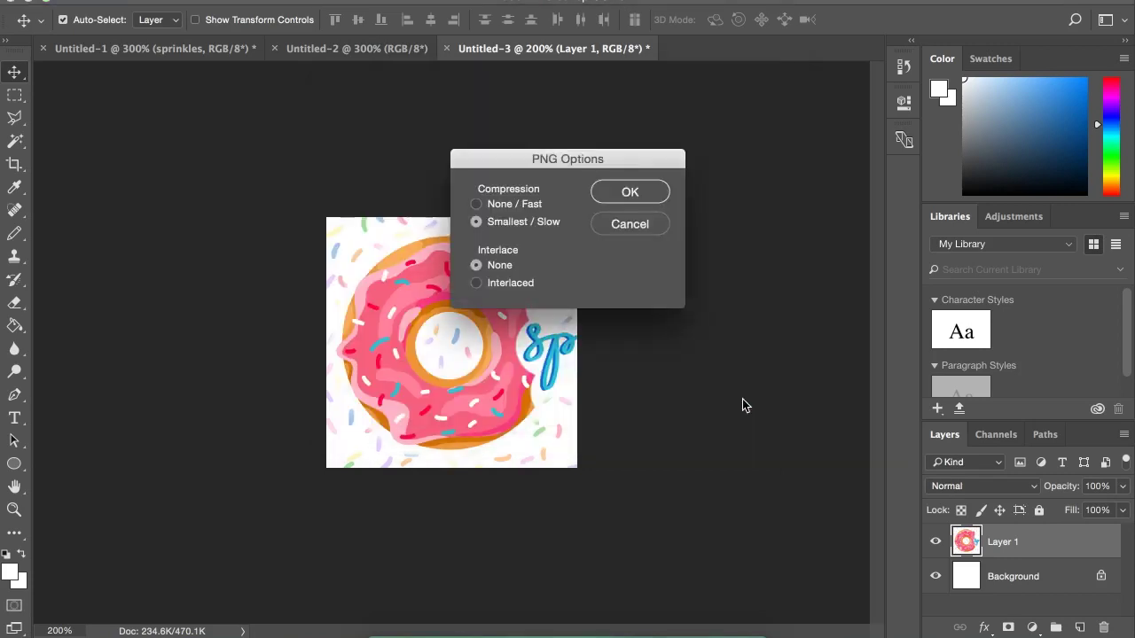
{"action": "key", "text": "Return"}
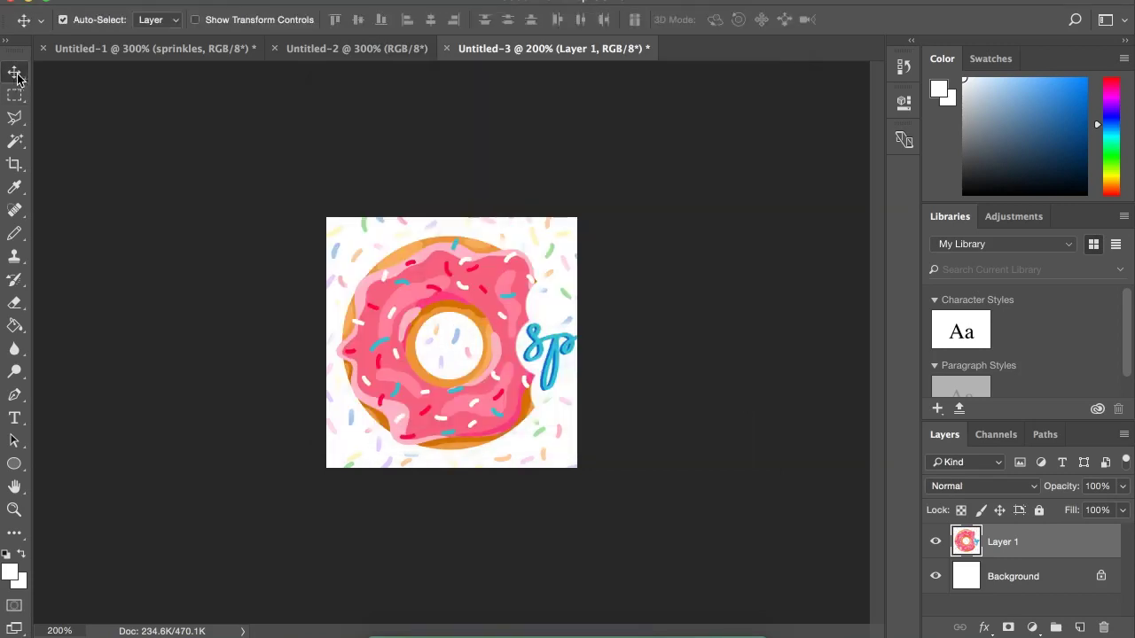
Step: Slide the pasted logo left and right to inspect its lettering, then switch to the browser
{"action": "left_click_drag", "start_coordinate": [459, 324], "coordinate": [306, 328]}
{"action": "left_click_drag", "start_coordinate": [384, 333], "coordinate": [310, 338]}
{"action": "mouse_move", "coordinate": [433, 345]}
{"action": "left_mouse_down"}
{"action": "mouse_move", "coordinate": [393, 343]}
{"action": "mouse_move", "coordinate": [422, 354]}
{"action": "left_mouse_up"}
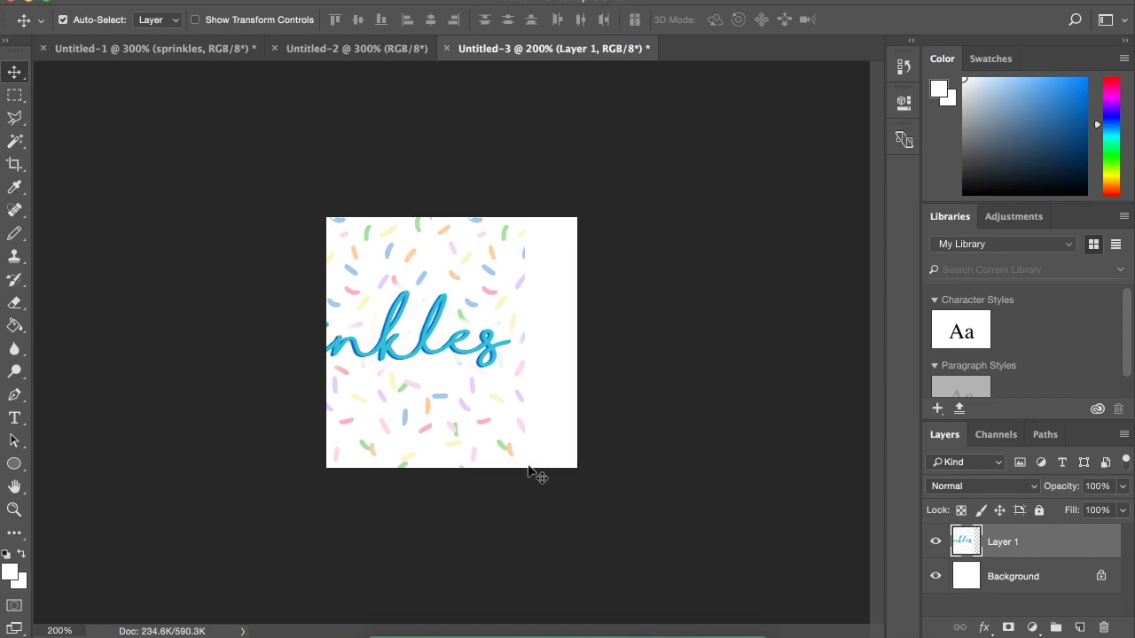
{"action": "left_click_drag", "start_coordinate": [434, 363], "coordinate": [485, 360]}
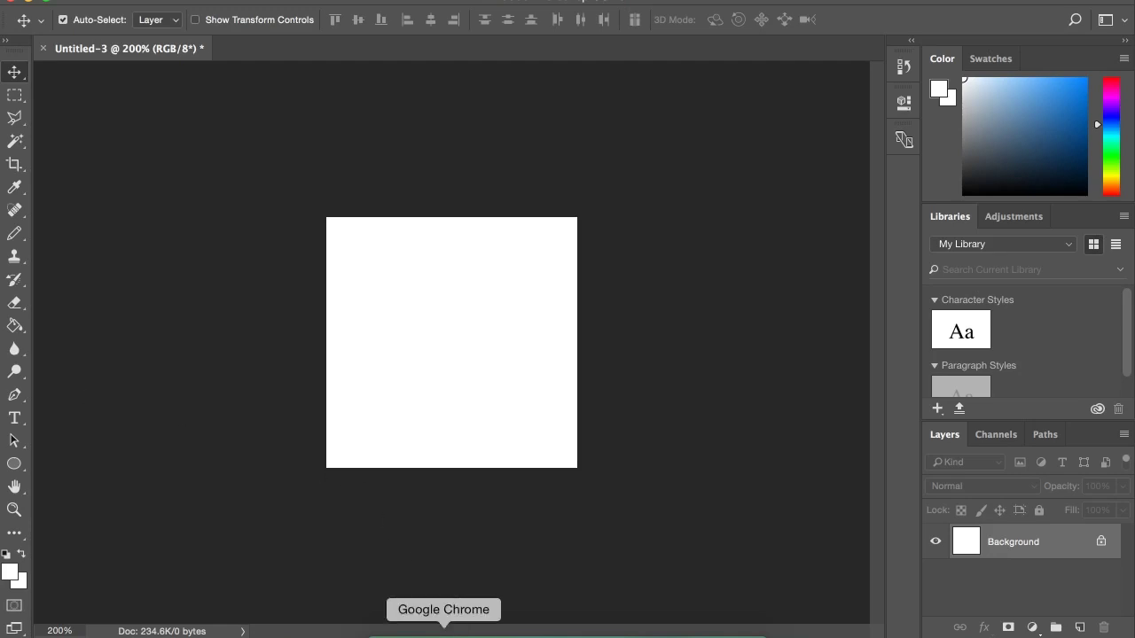
{"action": "left_click", "coordinate": [452, 632]}
Step: Copy the orange doughnut-and-pastry pattern image from Google results and paste it into Untitled-3
{"action": "scroll", "coordinate": [431, 568], "scroll_direction": "up", "scroll_amount": 5}
{"action": "scroll", "coordinate": [430, 596], "scroll_direction": "up", "scroll_amount": 4}
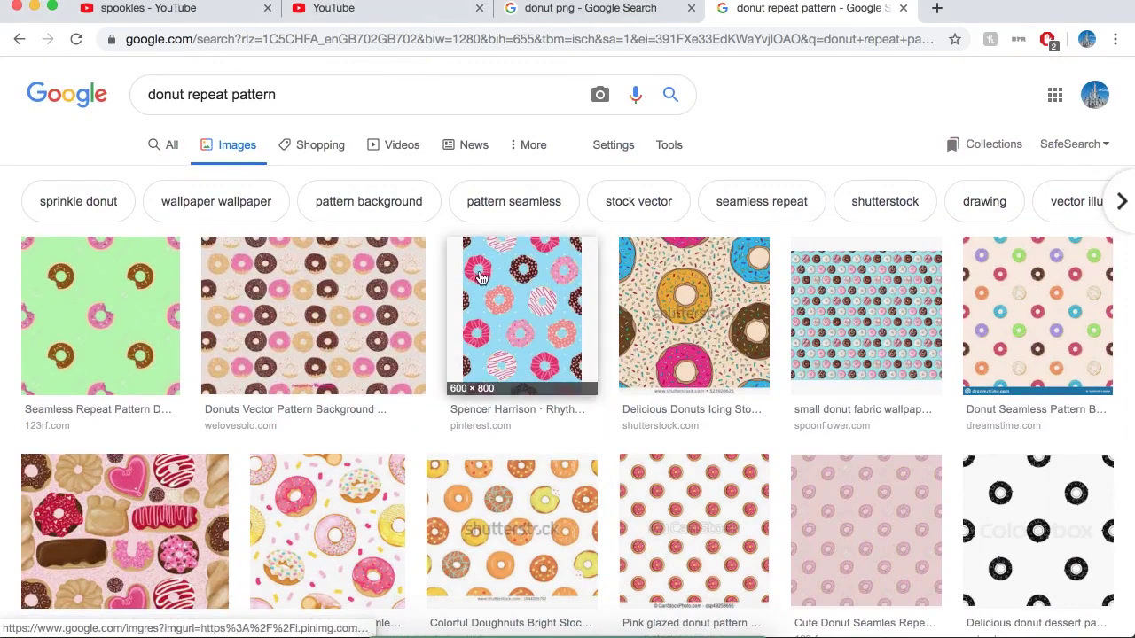
{"action": "left_click", "coordinate": [523, 515]}
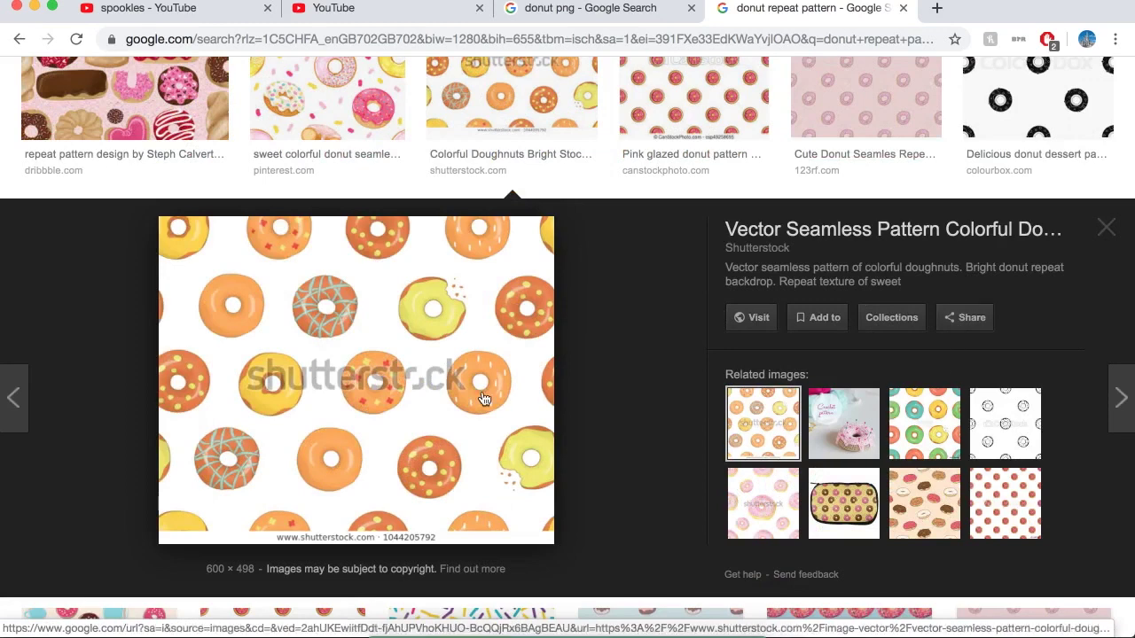
{"action": "scroll", "coordinate": [486, 388], "scroll_direction": "down", "scroll_amount": 3}
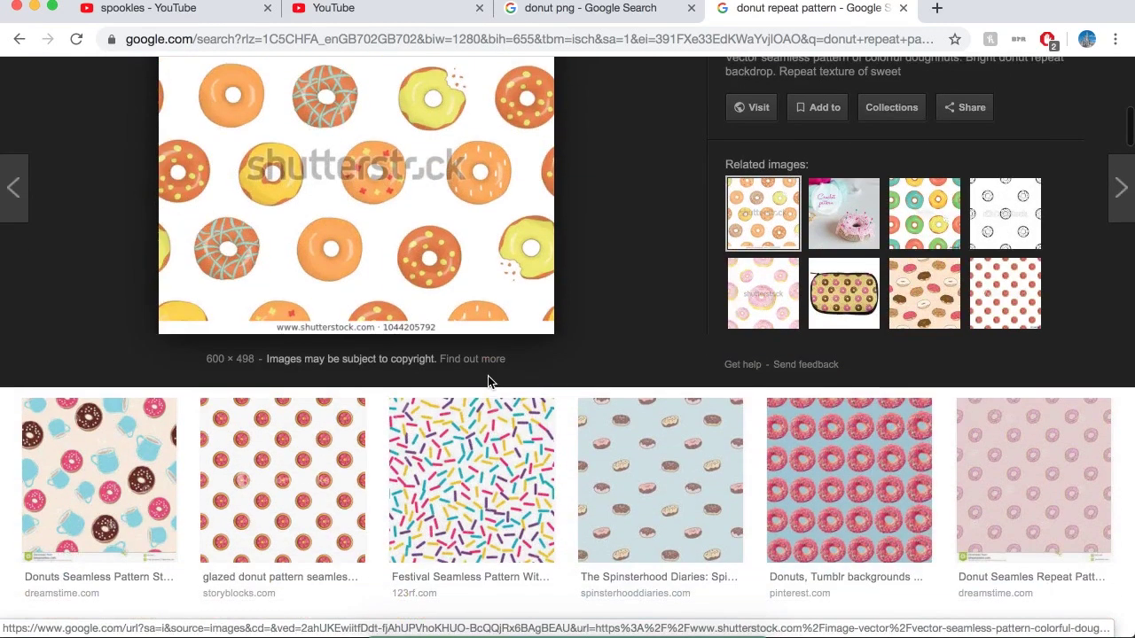
{"action": "scroll", "coordinate": [488, 378], "scroll_direction": "down", "scroll_amount": 8}
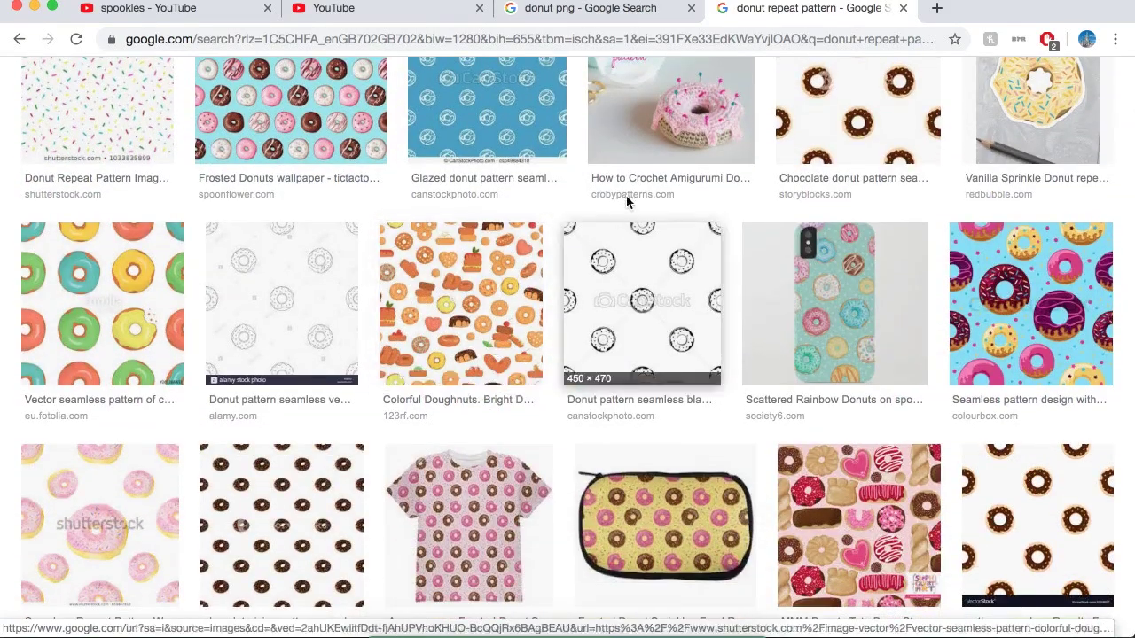
{"action": "left_click", "coordinate": [462, 298]}
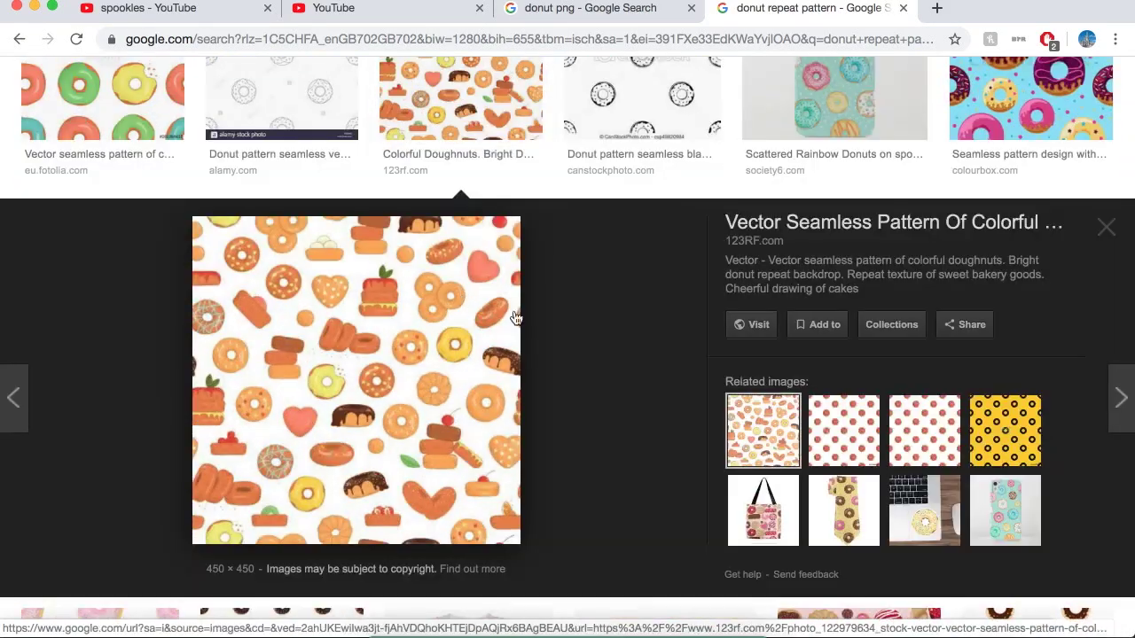
{"action": "right_click", "coordinate": [335, 320]}
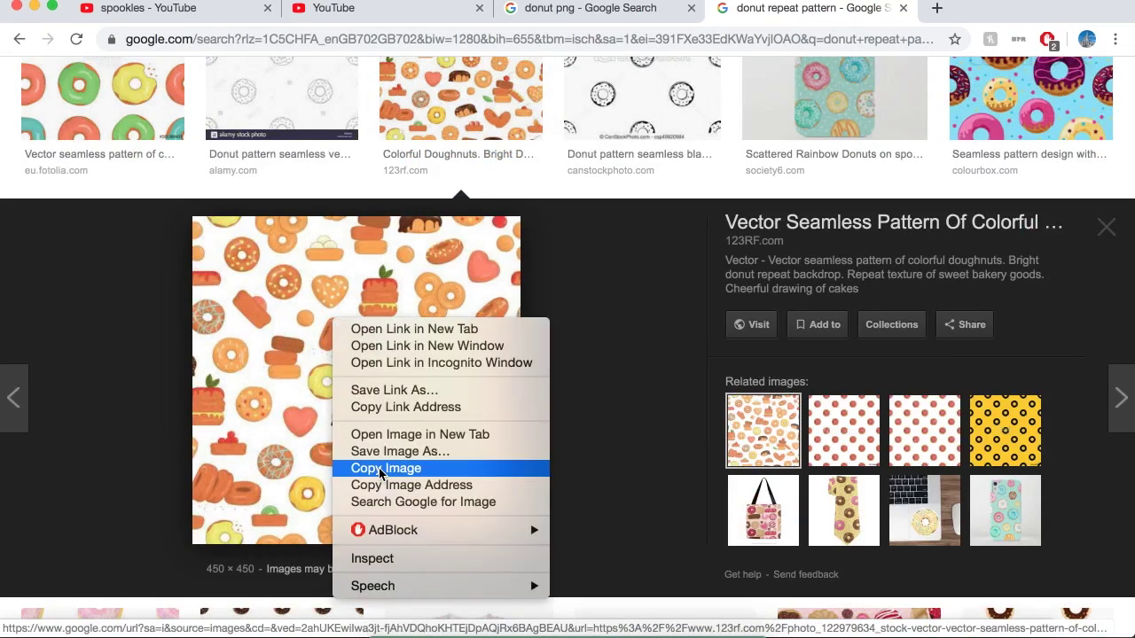
{"action": "left_click", "coordinate": [379, 470]}
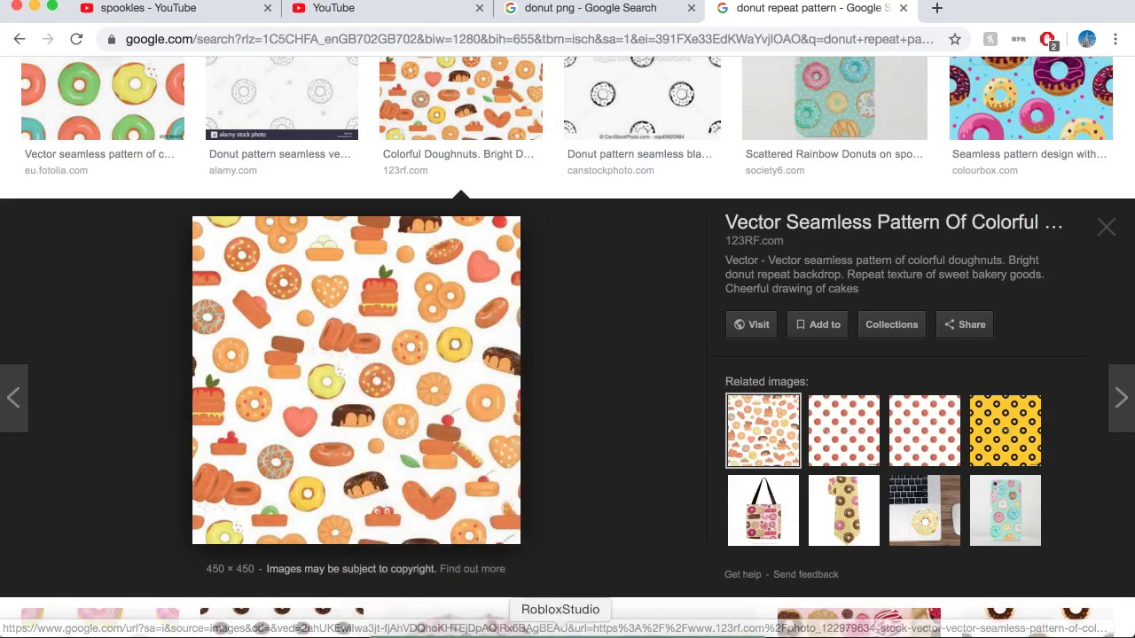
{"action": "left_click", "coordinate": [618, 632]}
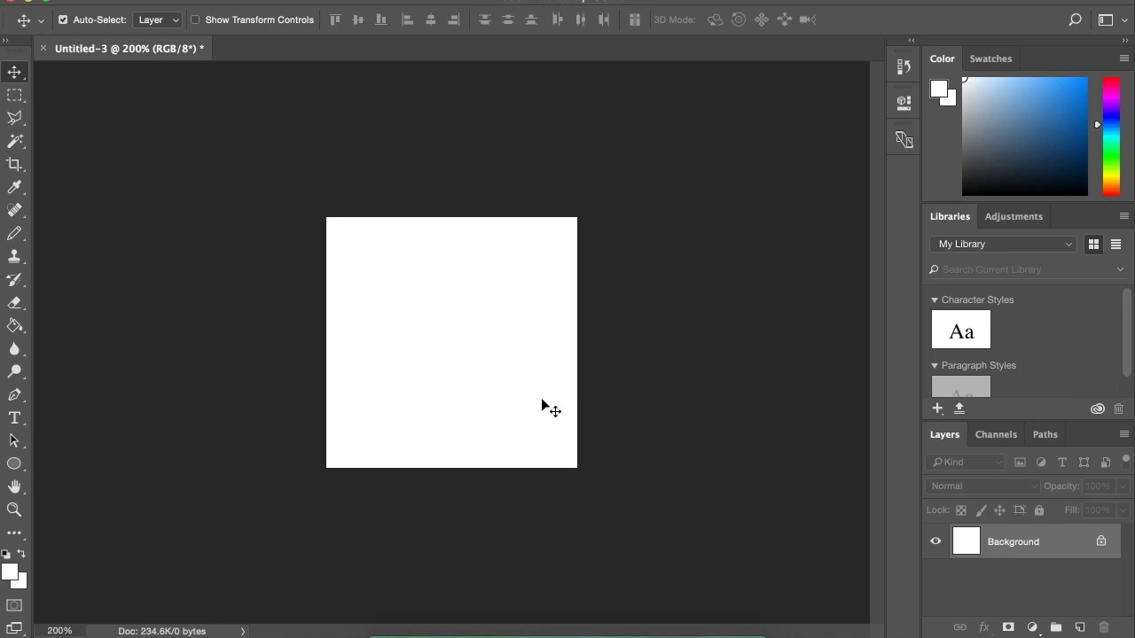
{"action": "key", "text": "super+v"}
Step: Free Transform the pattern down to about 47.78%, align it top-left, then start a new document
{"action": "left_click", "coordinate": [206, 0]}
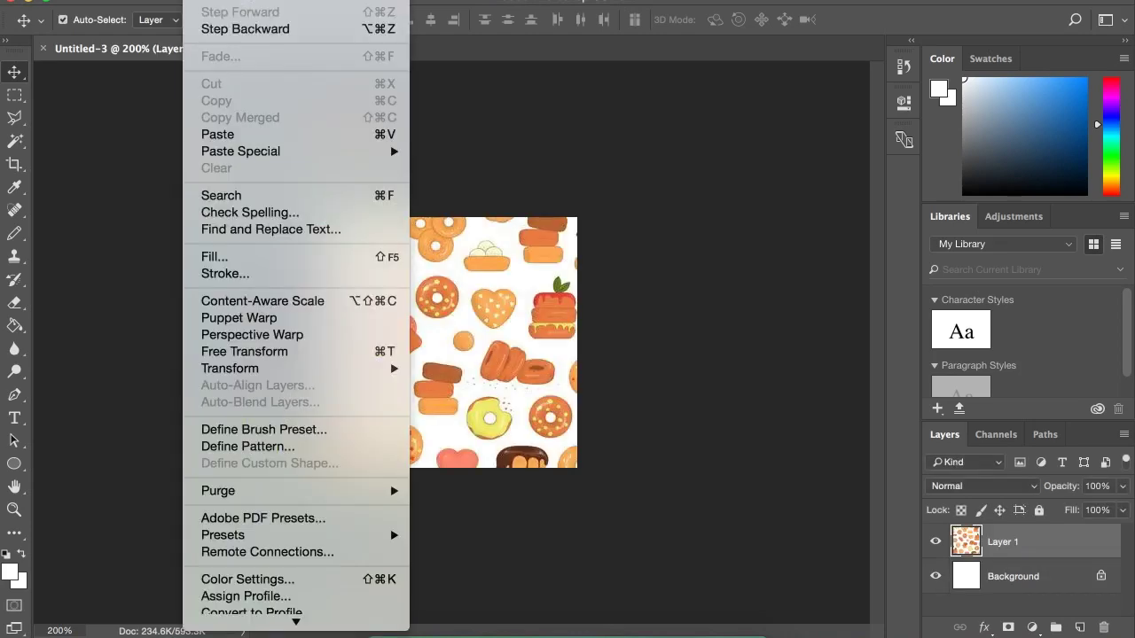
{"action": "left_click", "coordinate": [248, 351]}
{"action": "left_click_drag", "start_coordinate": [329, 218], "coordinate": [532, 426]}
{"action": "left_click_drag", "start_coordinate": [582, 466], "coordinate": [369, 255]}
{"action": "key", "text": "Return"}
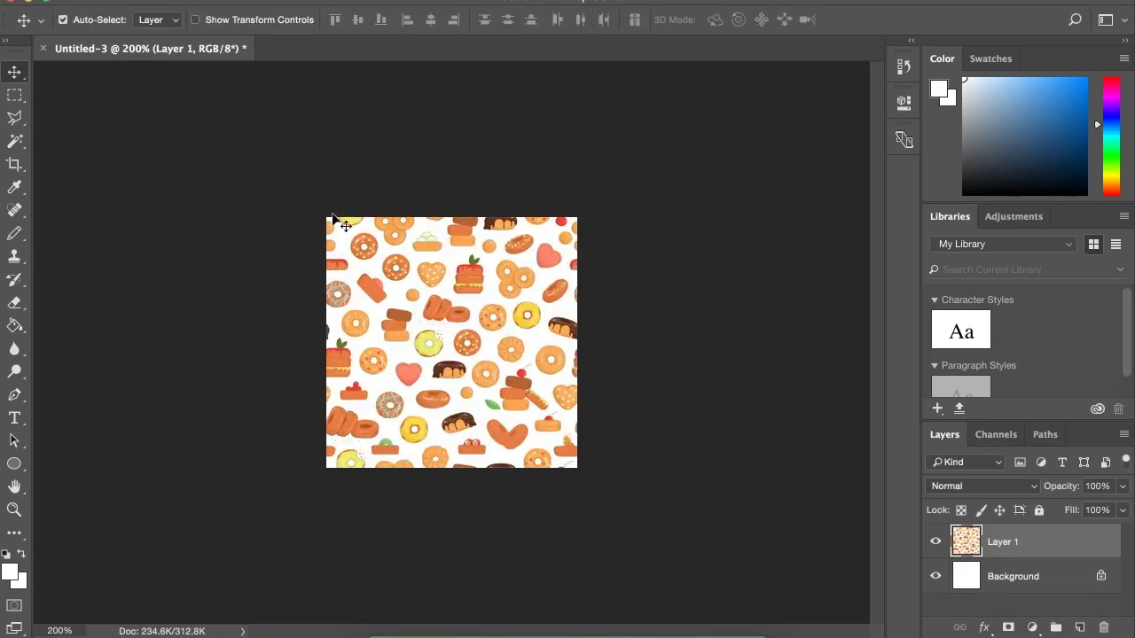
{"action": "left_click", "coordinate": [191, 1]}
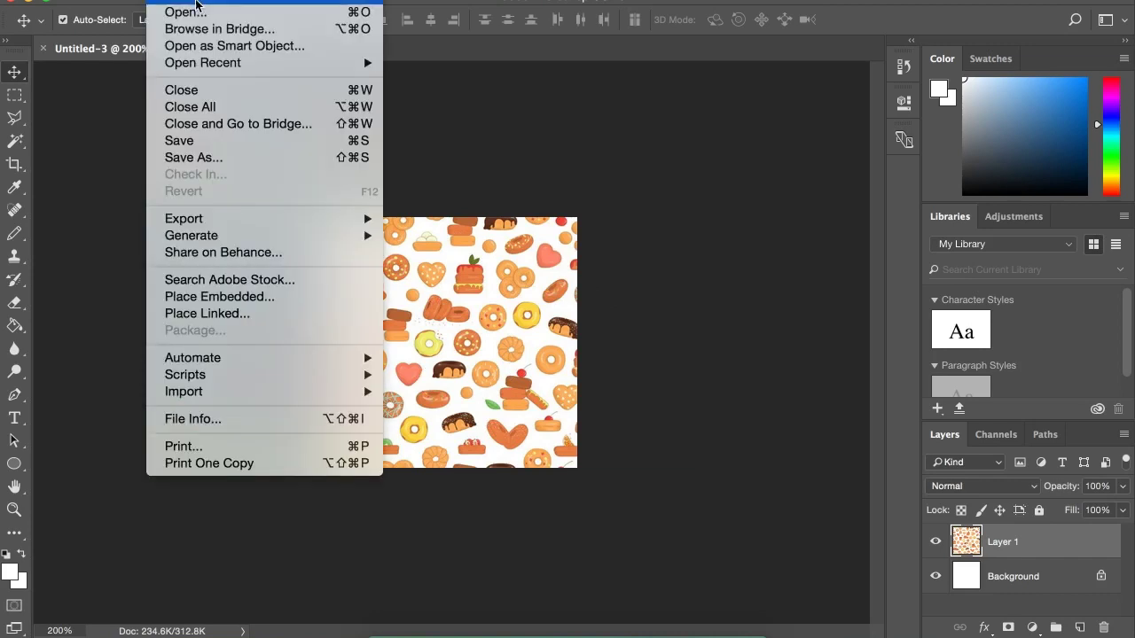
{"action": "left_click", "coordinate": [192, 1]}
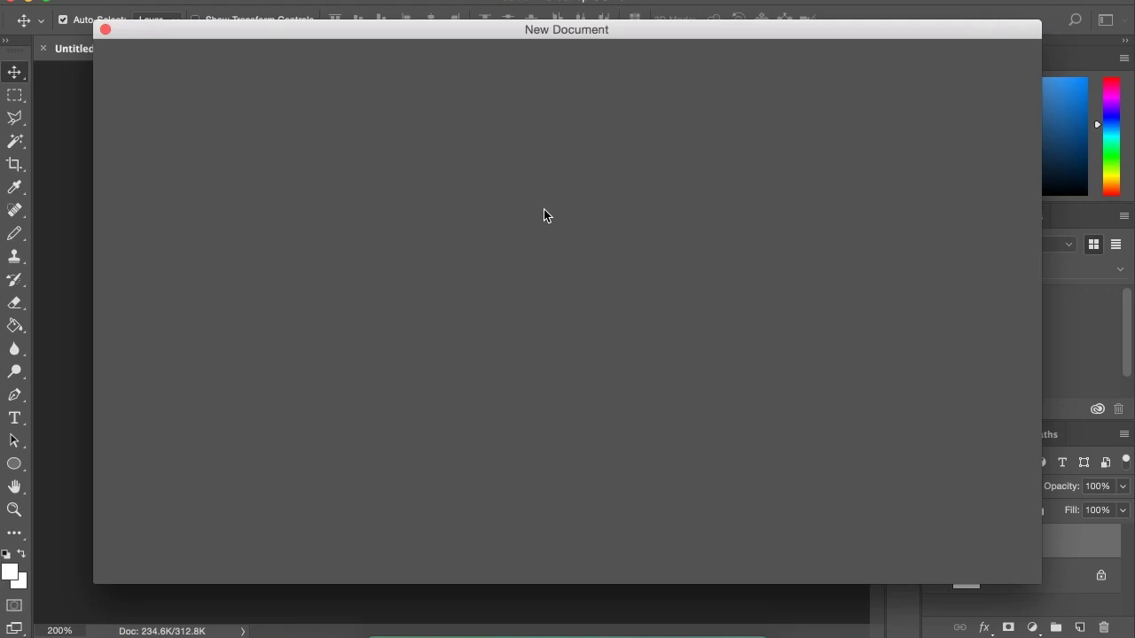
Step: Set the new document's width unit to centimetres, add a side-by-side pattern copy, then delete the pattern layers
{"action": "key", "text": "BackSpace"}
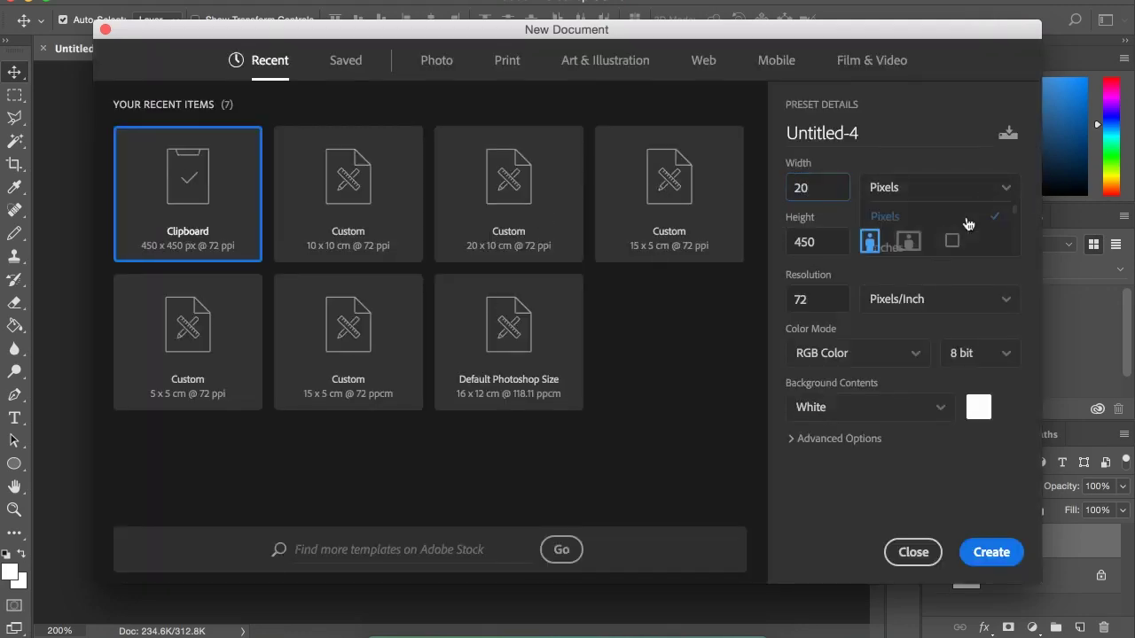
{"action": "left_click", "coordinate": [965, 189]}
{"action": "left_click", "coordinate": [963, 276]}
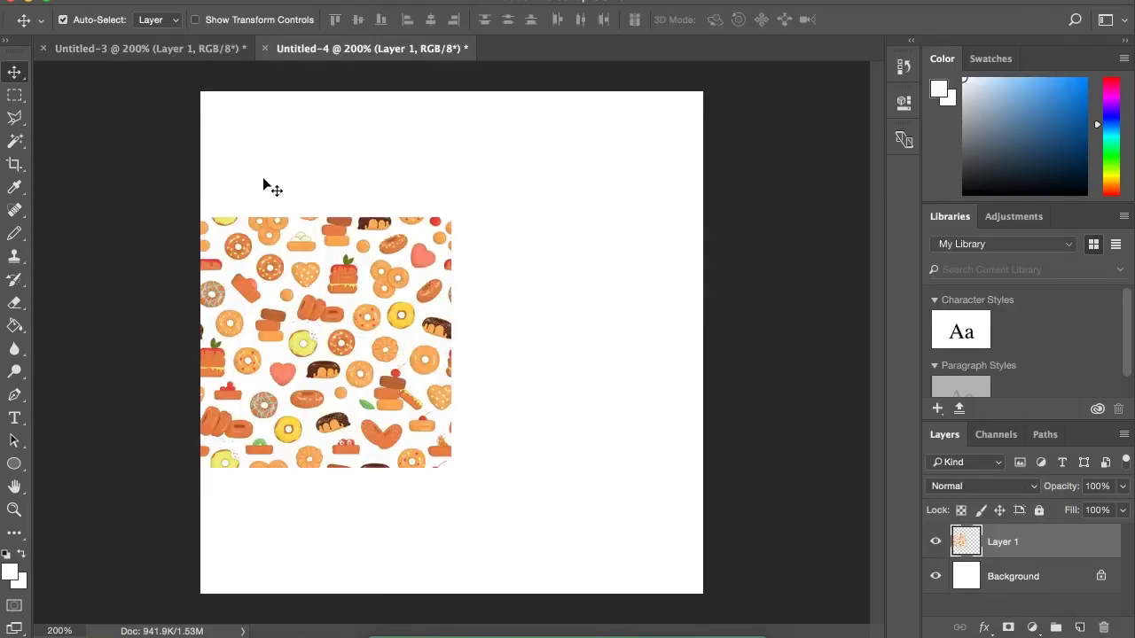
{"action": "left_click_drag", "start_coordinate": [328, 308], "coordinate": [581, 310]}
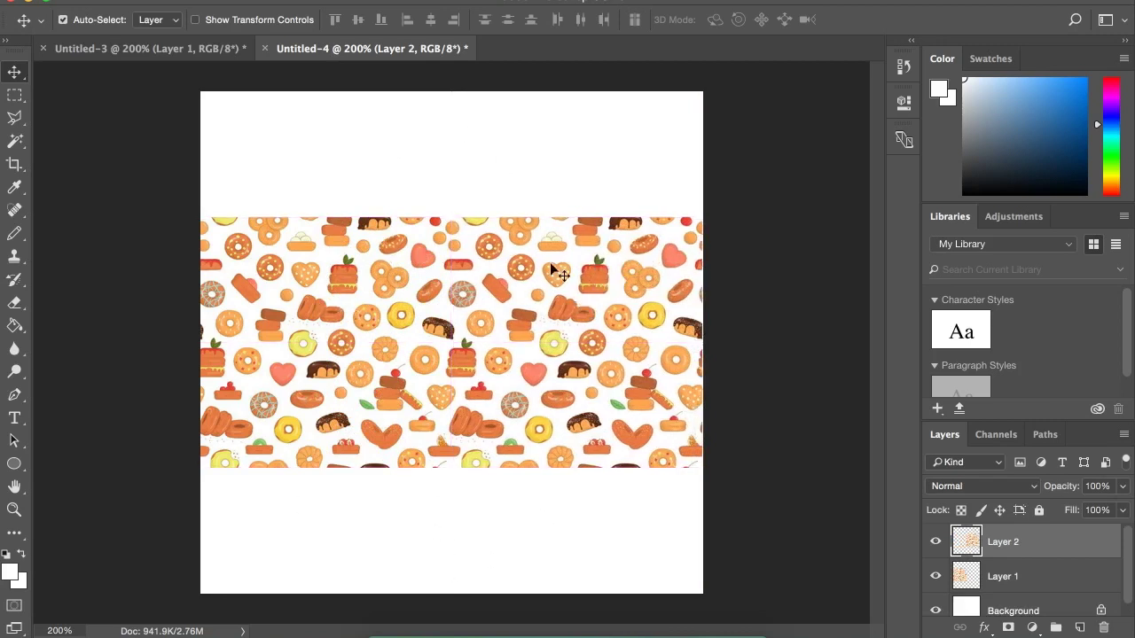
{"action": "key", "text": "BackSpace"}
{"action": "key", "text": "BackSpace"}
Step: Start saving the Untitled-3 pattern to the Desktop as 'donut shop wallpaper'
{"action": "left_click", "coordinate": [124, 48]}
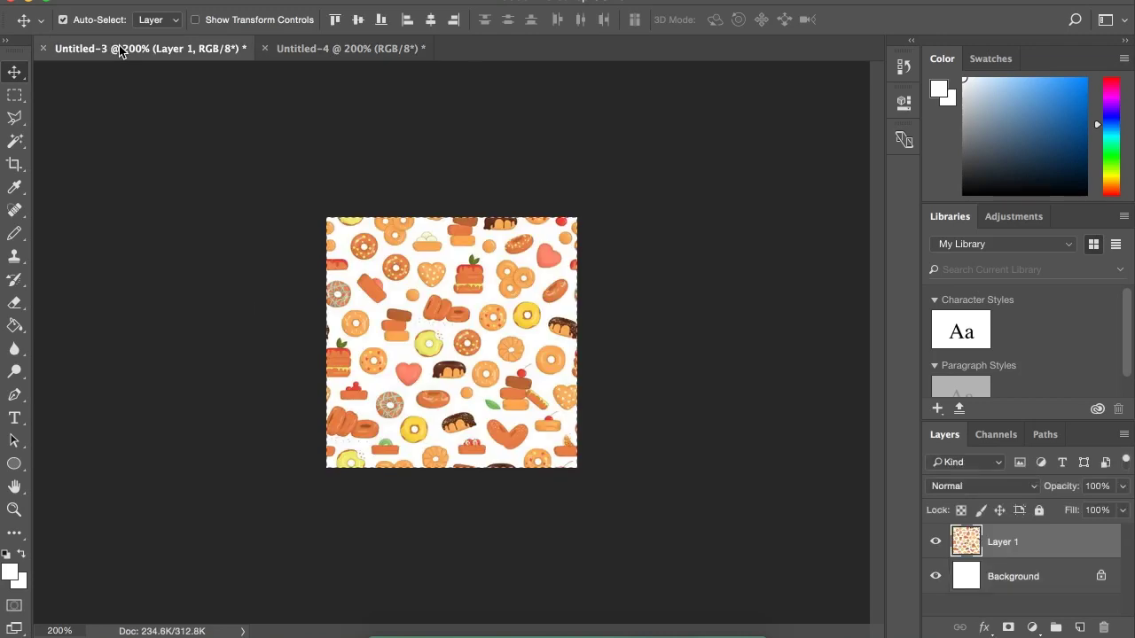
{"action": "left_click", "coordinate": [15, 95]}
{"action": "left_click", "coordinate": [160, 0]}
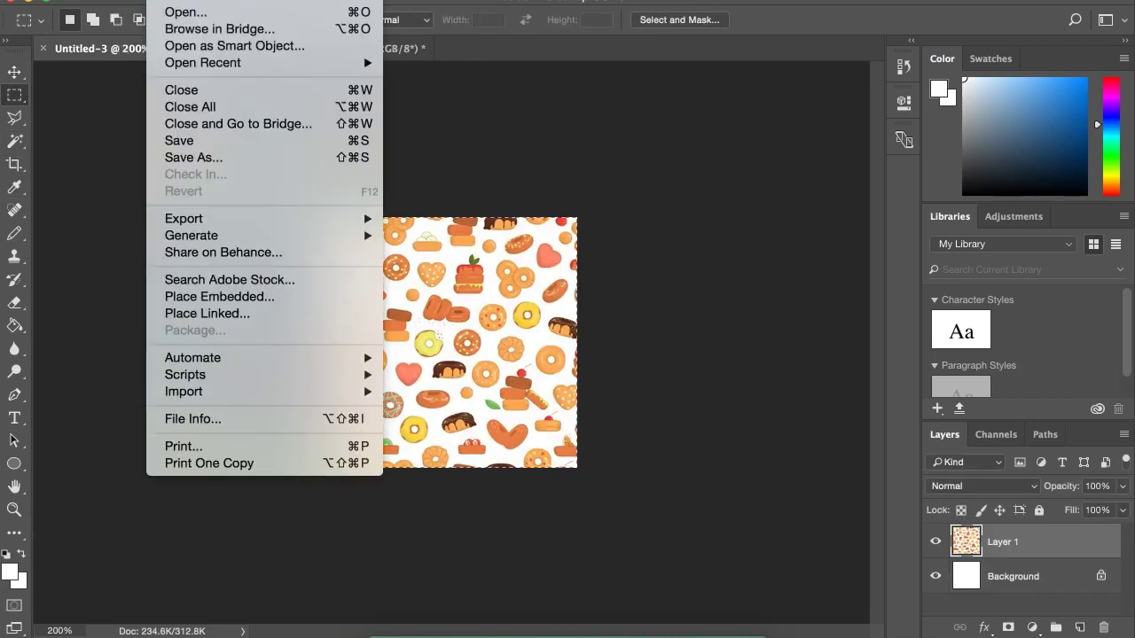
{"action": "left_click", "coordinate": [183, 155]}
{"action": "type", "text": "donut s"}
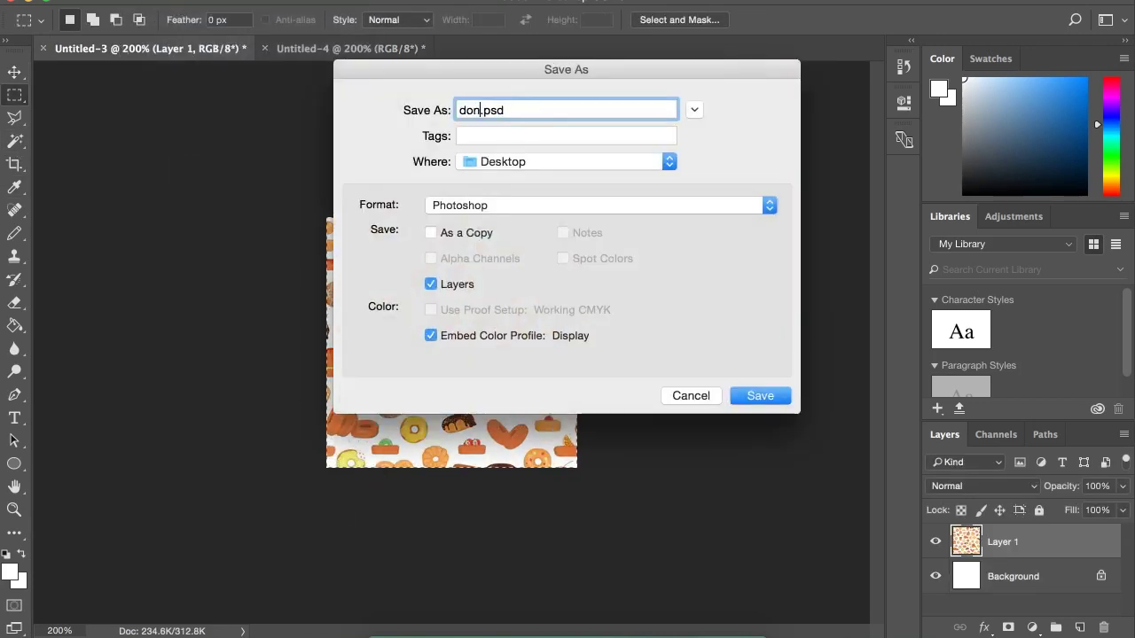
{"action": "type", "text": "hop wallpaper"}
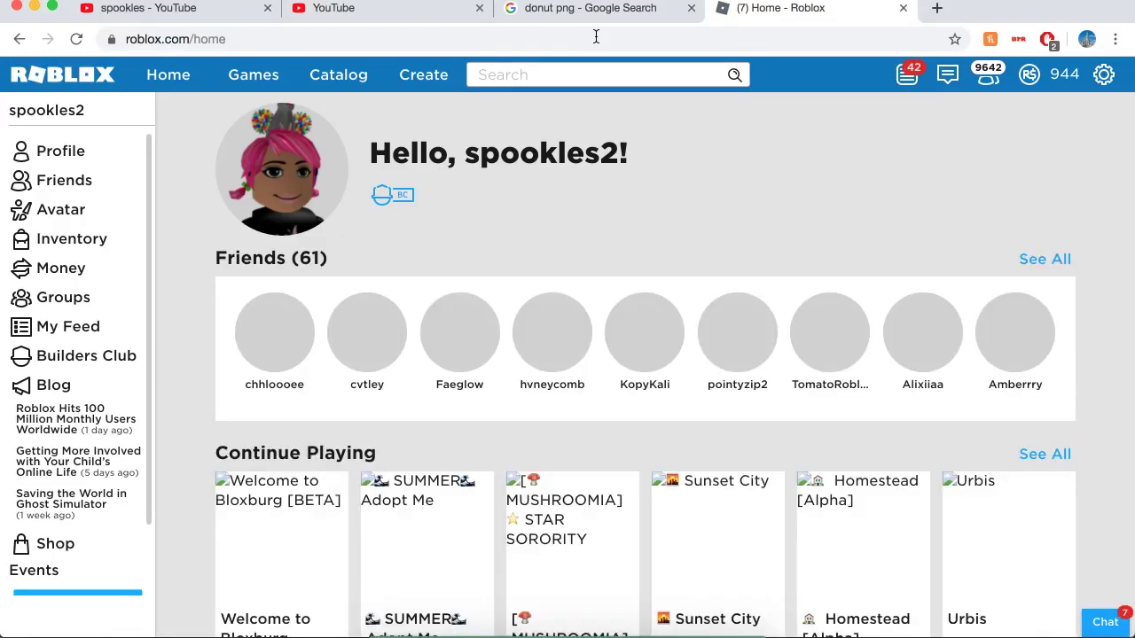
Step: Go to the Roblox creations page and browse the list of uploaded decals
{"action": "left_click", "coordinate": [429, 73]}
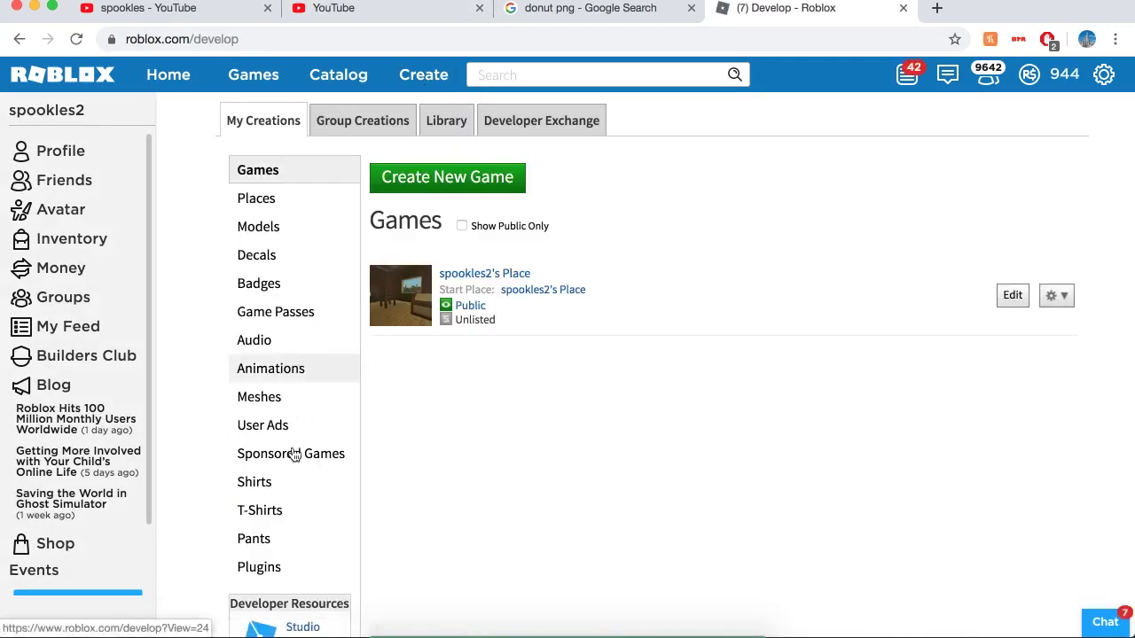
{"action": "left_click", "coordinate": [265, 257]}
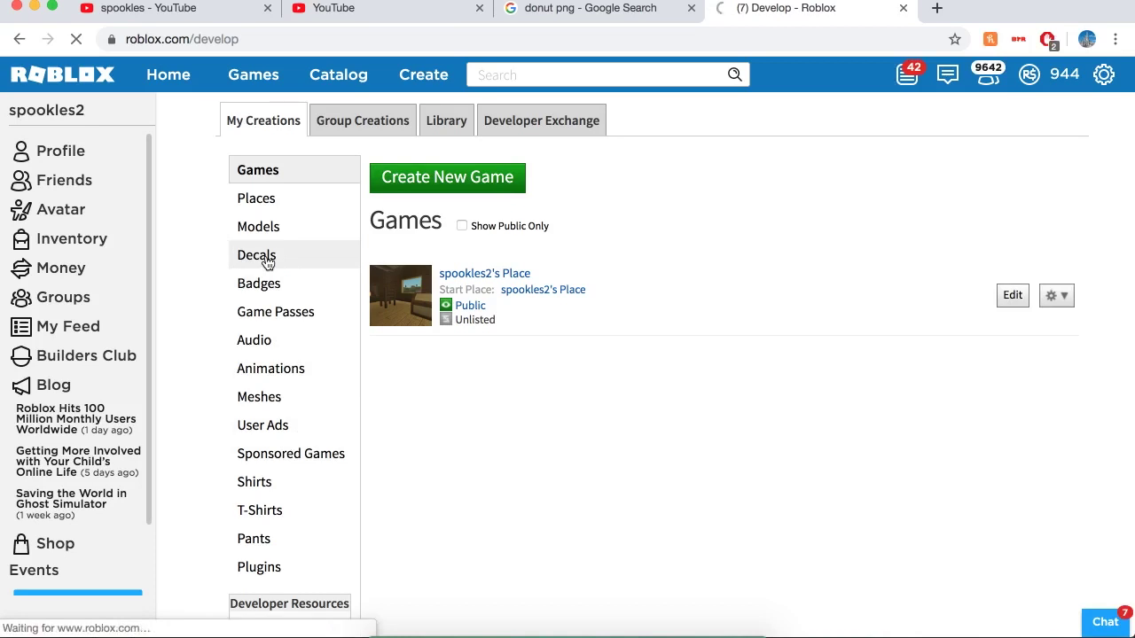
{"action": "scroll", "coordinate": [627, 426], "scroll_direction": "down", "scroll_amount": 1}
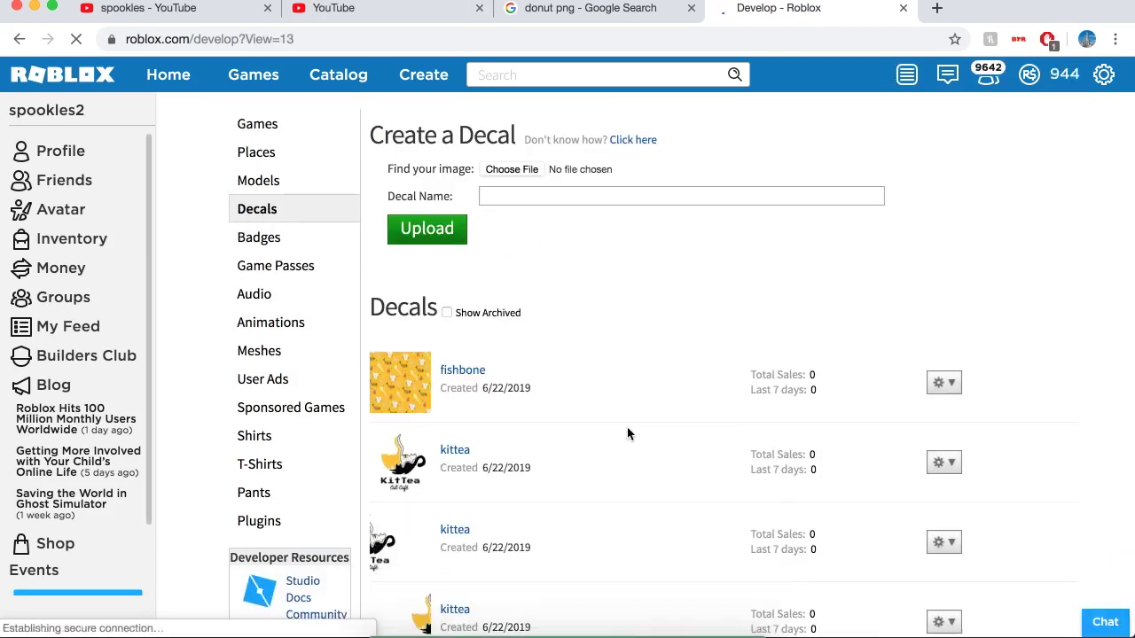
{"action": "scroll", "coordinate": [510, 409], "scroll_direction": "down", "scroll_amount": 3}
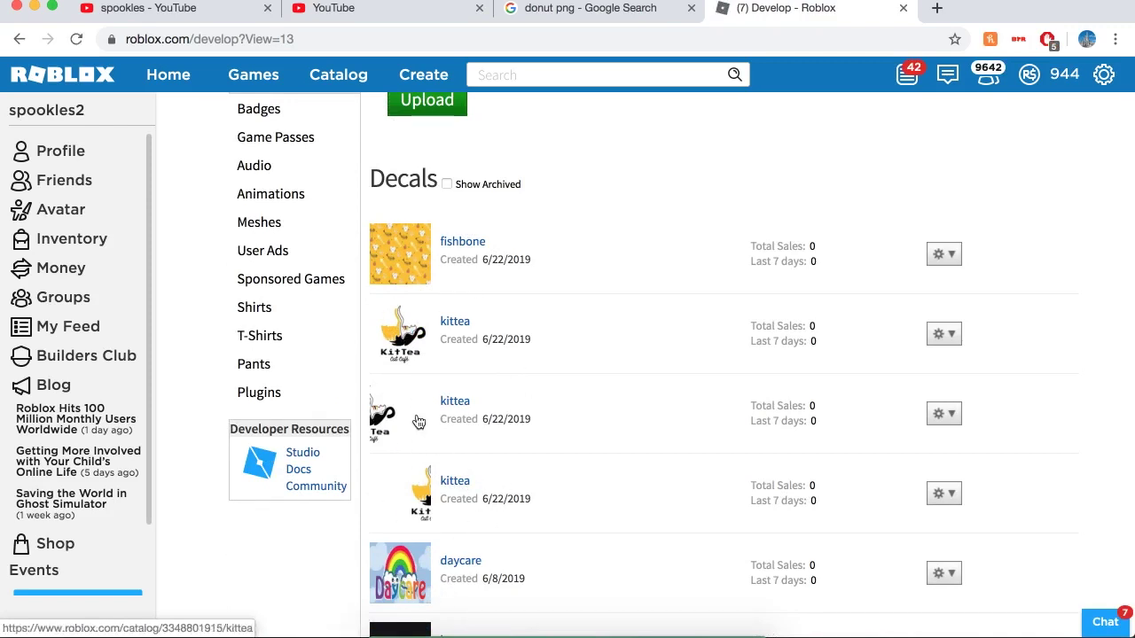
{"action": "scroll", "coordinate": [419, 423], "scroll_direction": "down", "scroll_amount": 4}
{"action": "scroll", "coordinate": [431, 436], "scroll_direction": "up", "scroll_amount": 8}
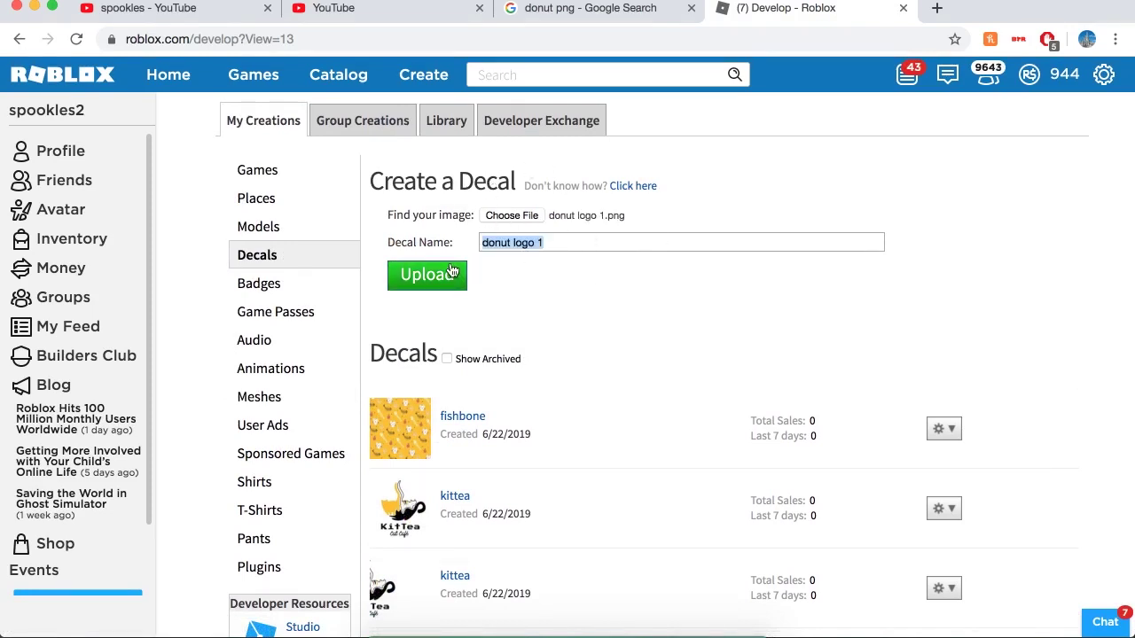
Step: Upload the donut logo 1, donut shop 2 and donut shop wallpaper images as decals
{"action": "left_click", "coordinate": [451, 269]}
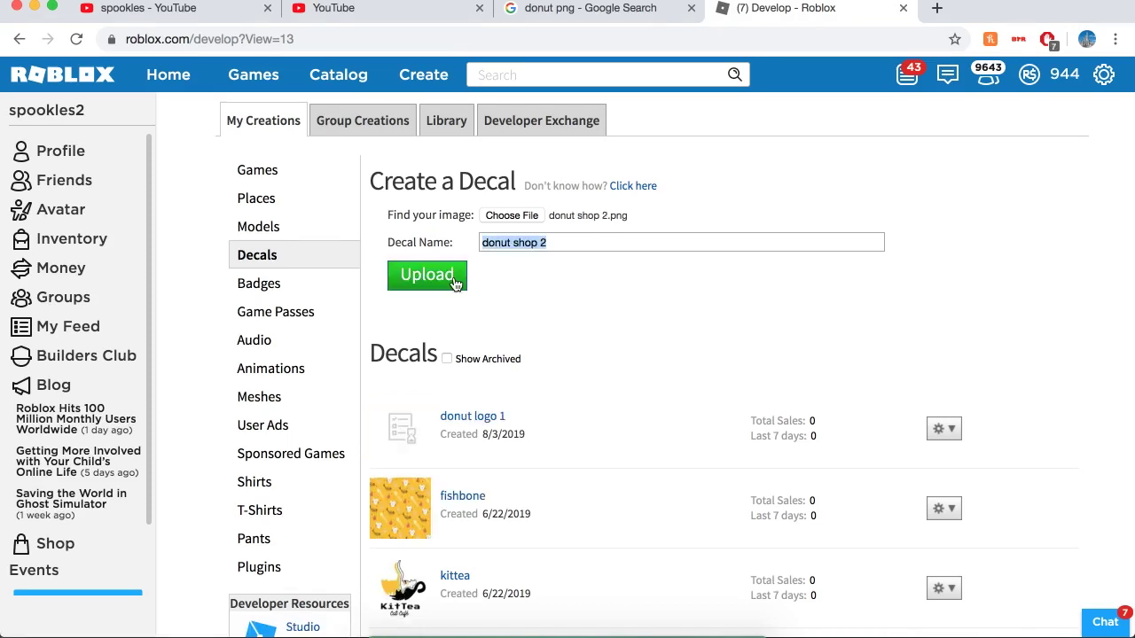
{"action": "left_click", "coordinate": [455, 280]}
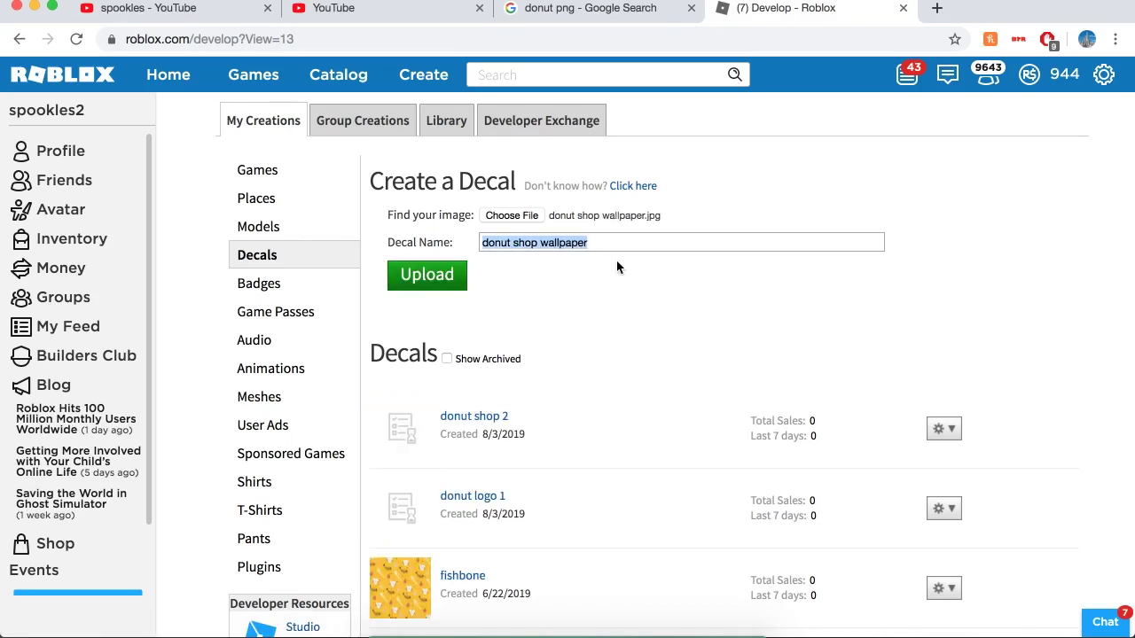
{"action": "left_click", "coordinate": [454, 275]}
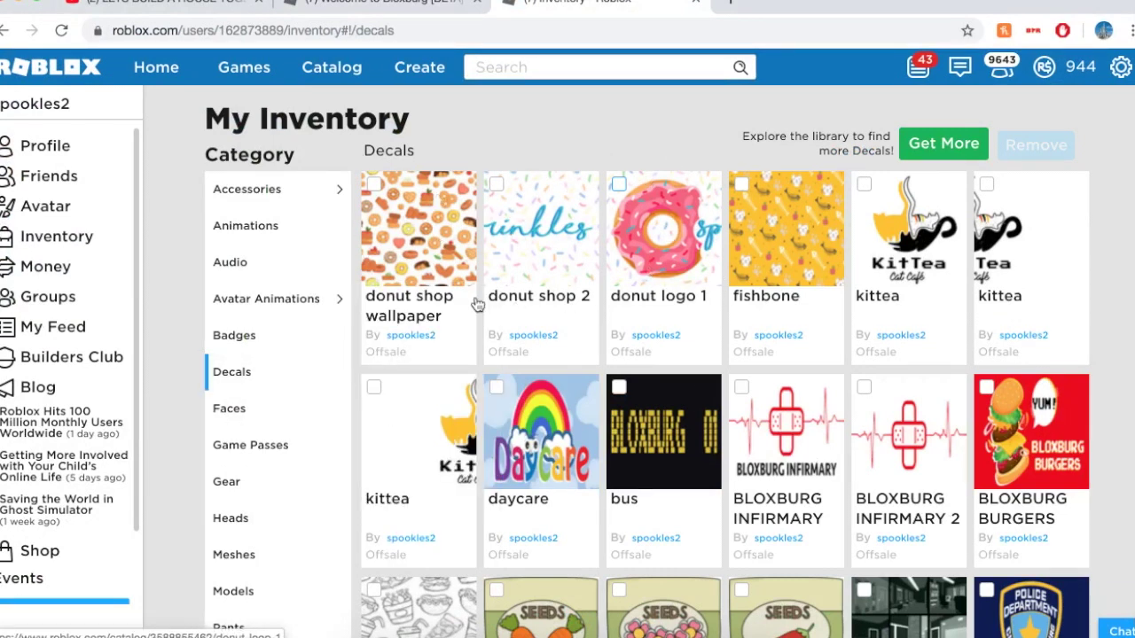
Step: Open the three donut decal pages in new tabs
{"action": "right_click", "coordinate": [669, 236]}
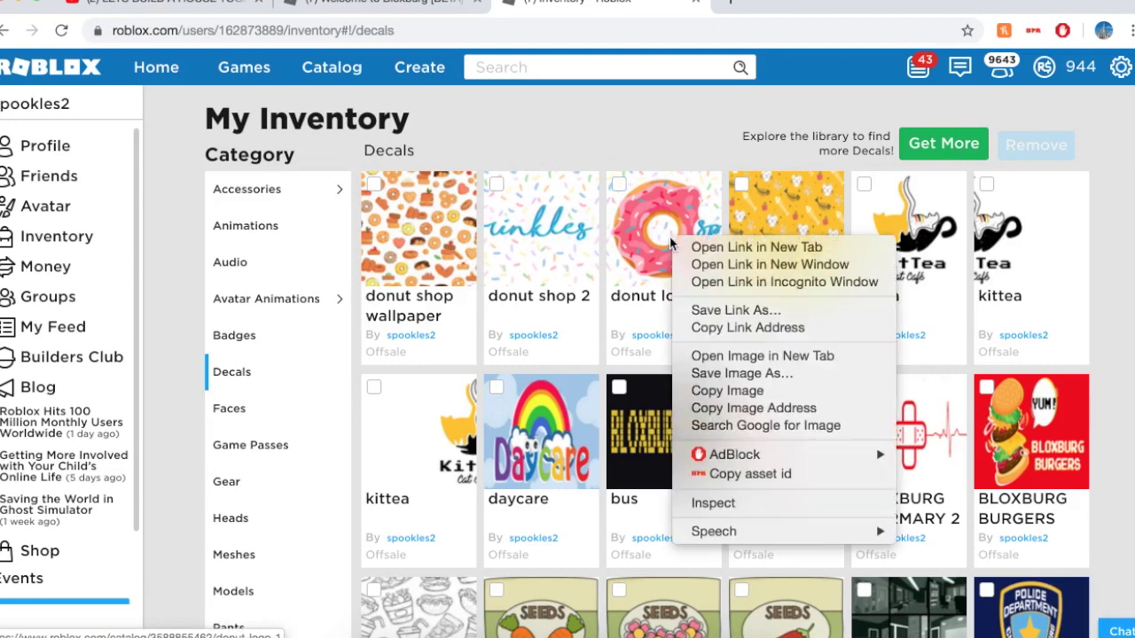
{"action": "left_click", "coordinate": [754, 248]}
{"action": "right_click", "coordinate": [543, 225]}
{"action": "left_click", "coordinate": [585, 236]}
{"action": "right_click", "coordinate": [443, 213]}
{"action": "left_click", "coordinate": [492, 223]}
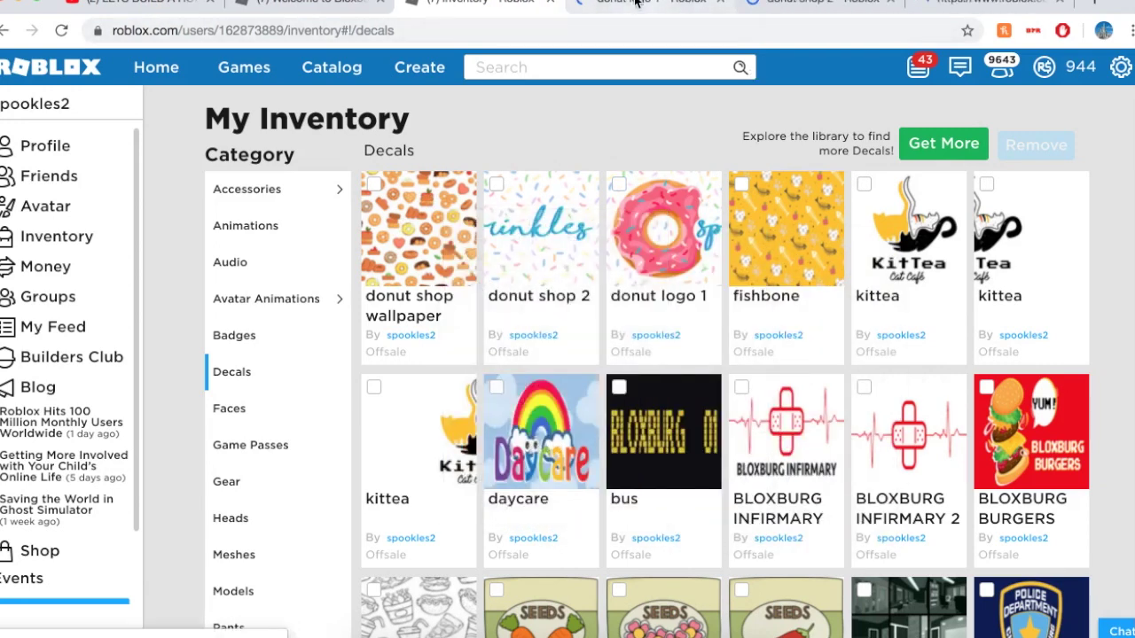
Step: Copy the donut logo 1 decal's numeric ID from its page address
{"action": "left_click", "coordinate": [634, 3]}
{"action": "left_click", "coordinate": [245, 32]}
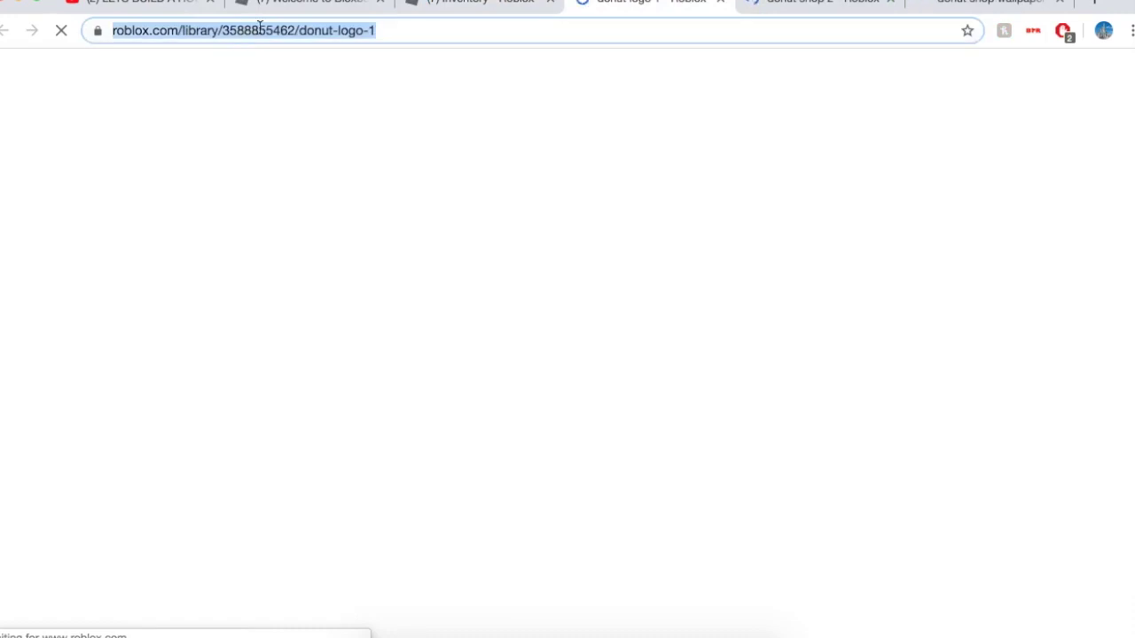
{"action": "double_click", "coordinate": [260, 31]}
{"action": "double_click", "coordinate": [312, 31]}
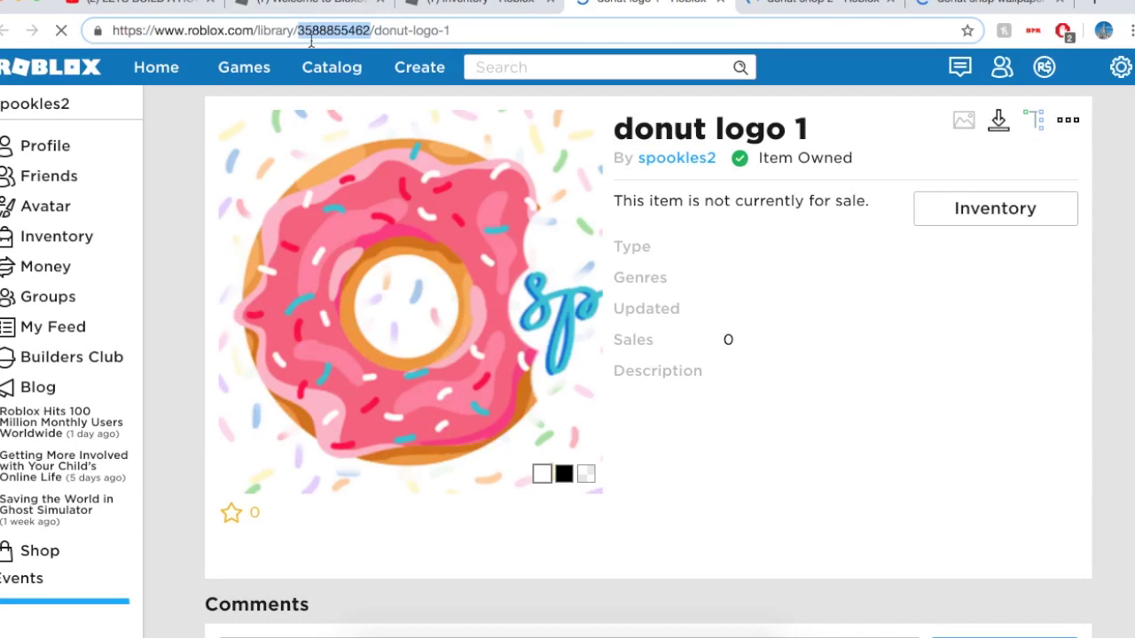
{"action": "right_click", "coordinate": [357, 31]}
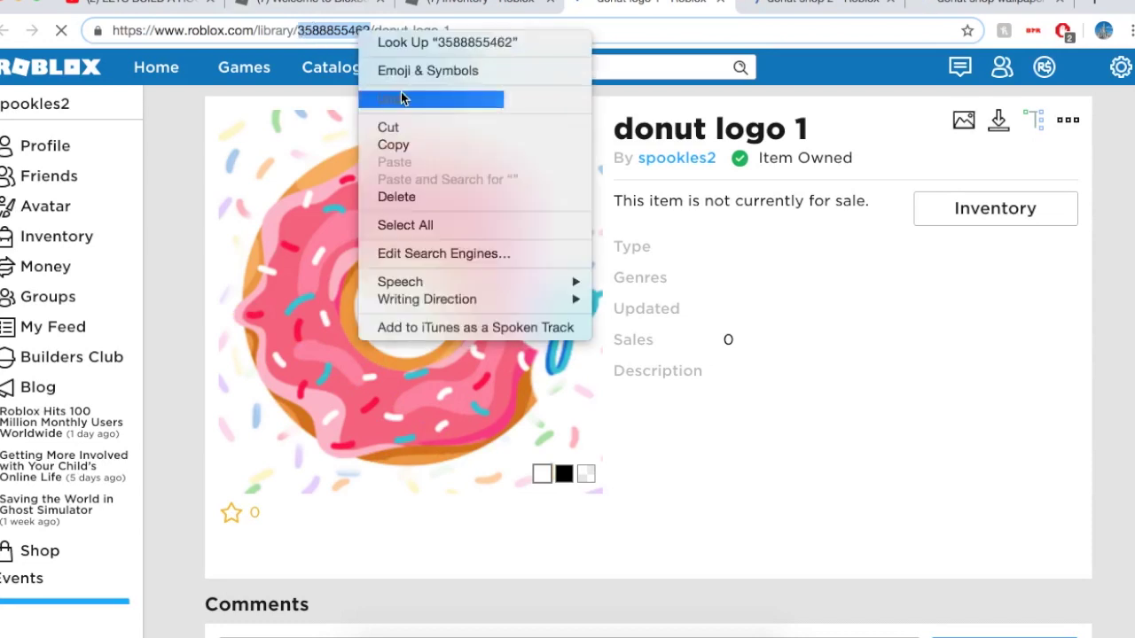
{"action": "left_click", "coordinate": [399, 145]}
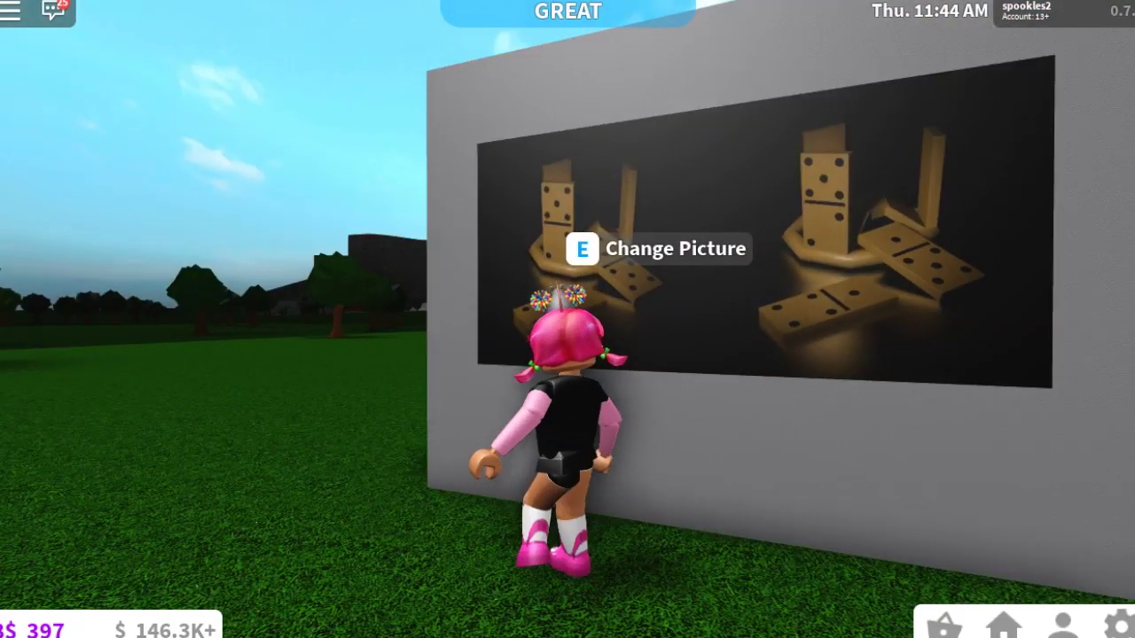
Step: Paste the donut logo's image ID into the wall picture and add it
{"action": "key", "text": "e"}
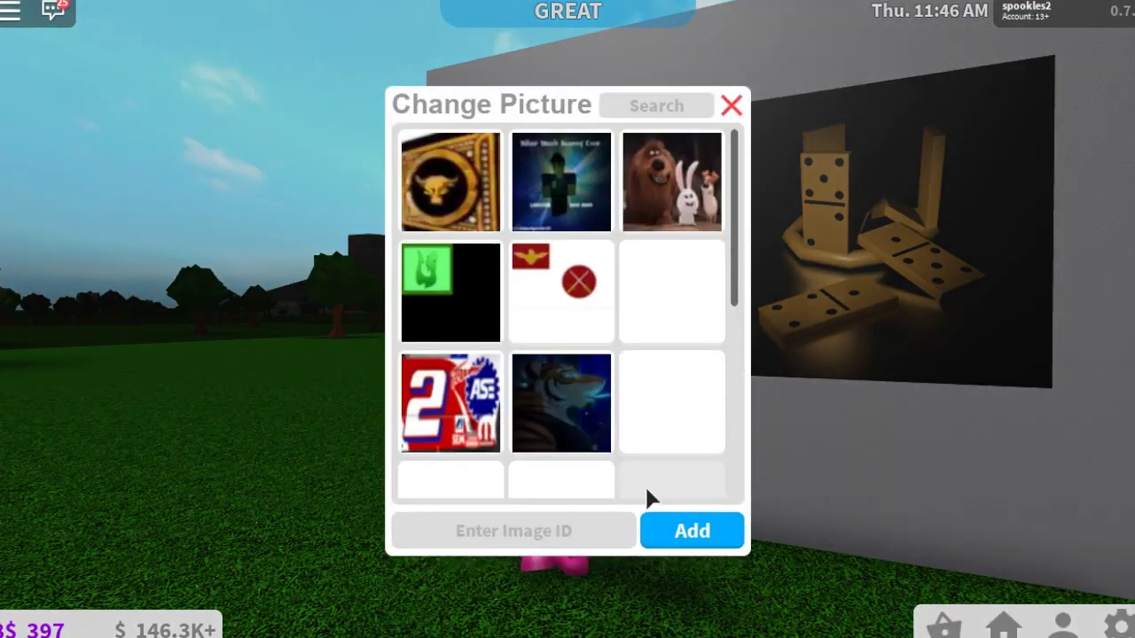
{"action": "left_click", "coordinate": [544, 532]}
{"action": "key", "text": "ctrl+v"}
{"action": "left_click", "coordinate": [652, 541]}
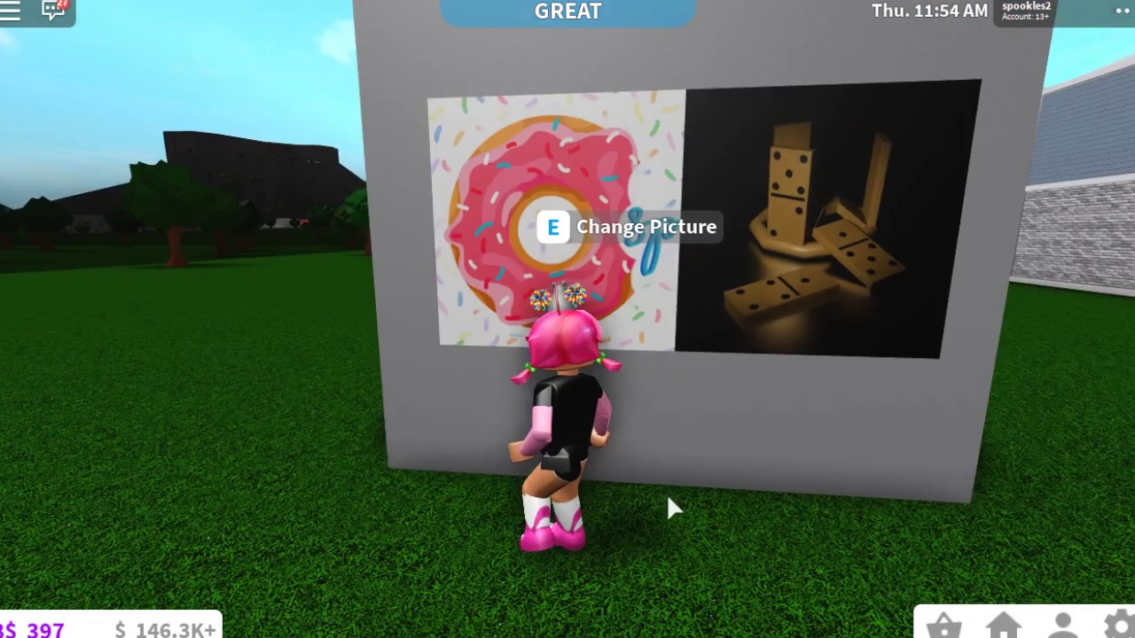
{"action": "key", "text": "s"}
{"action": "key", "text": "w"}
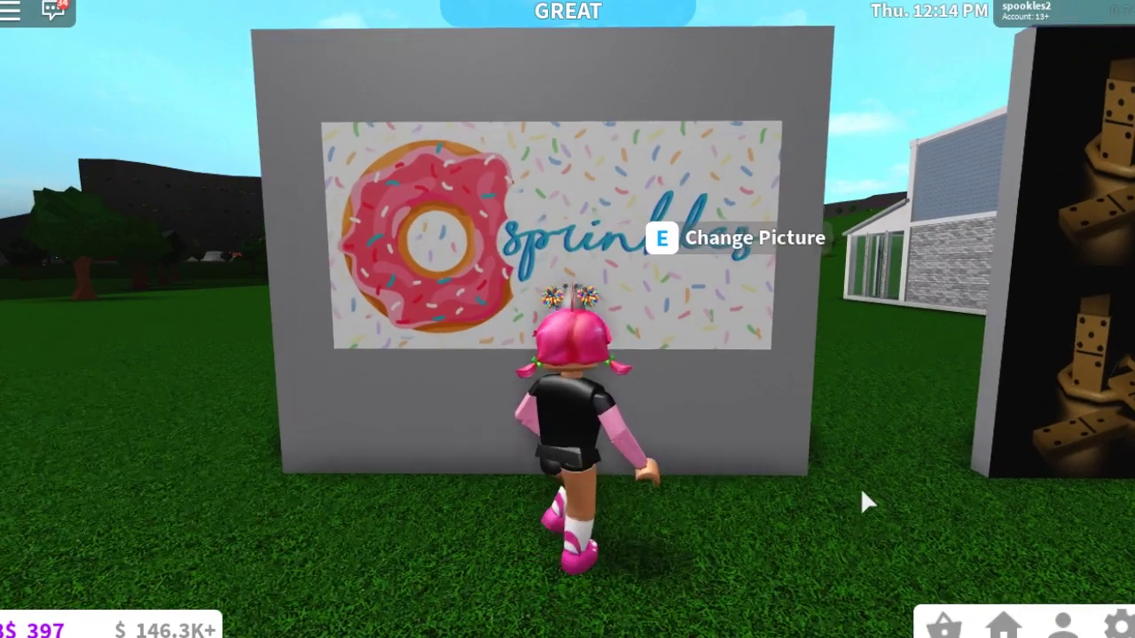
{"action": "key", "text": "s"}
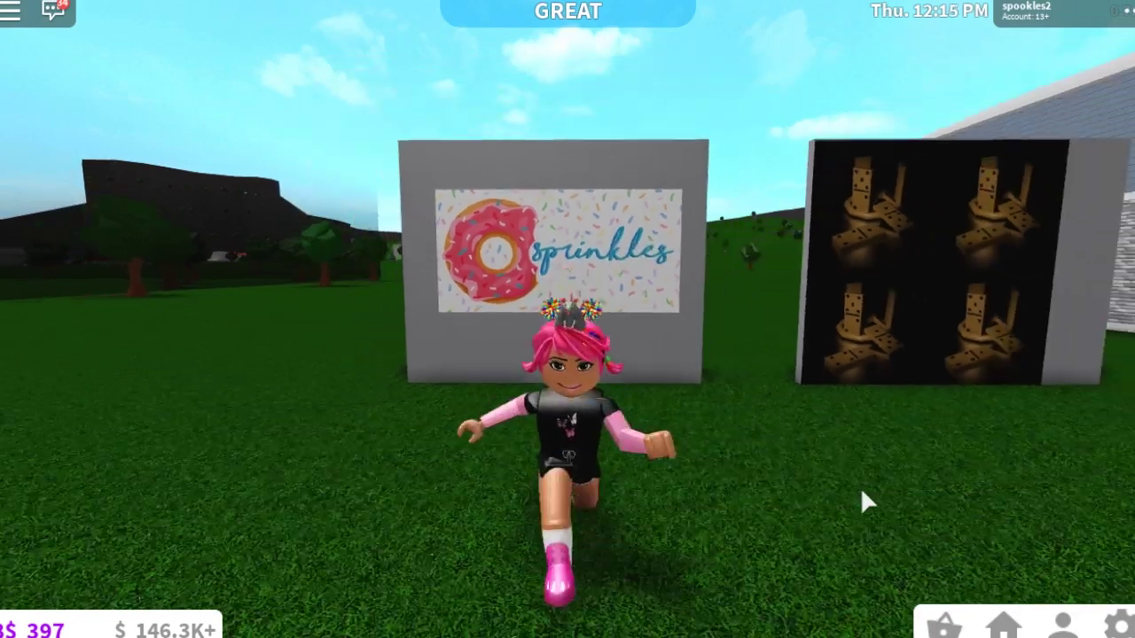
{"action": "key", "text": "w"}
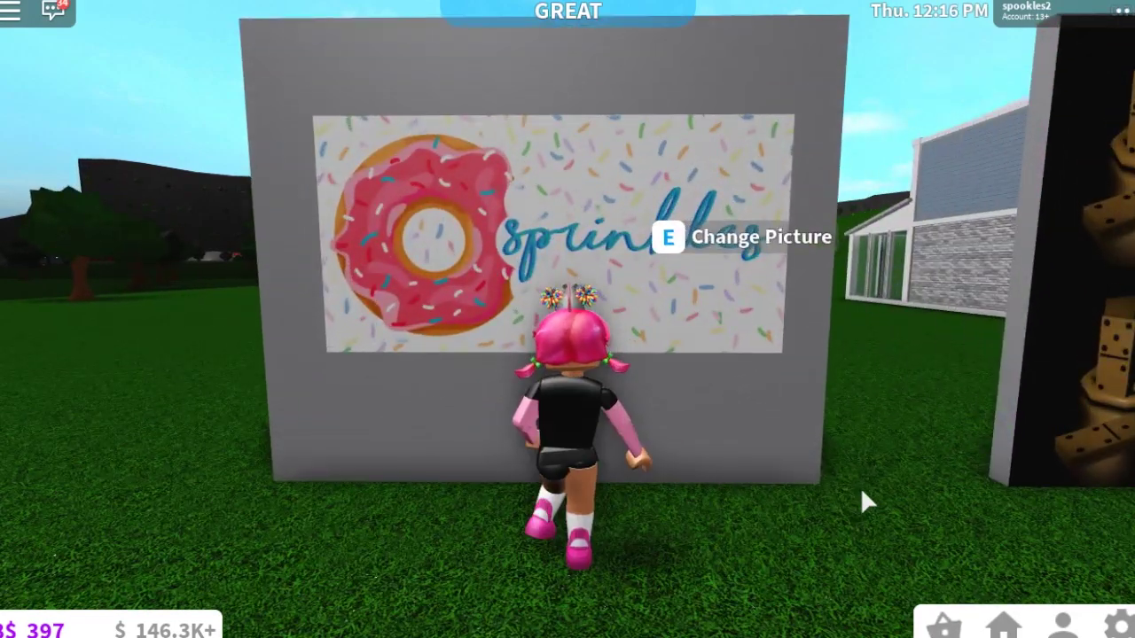
Step: In Build Mode, paint the donut wall Carnation pink
{"action": "left_click", "coordinate": [1003, 622]}
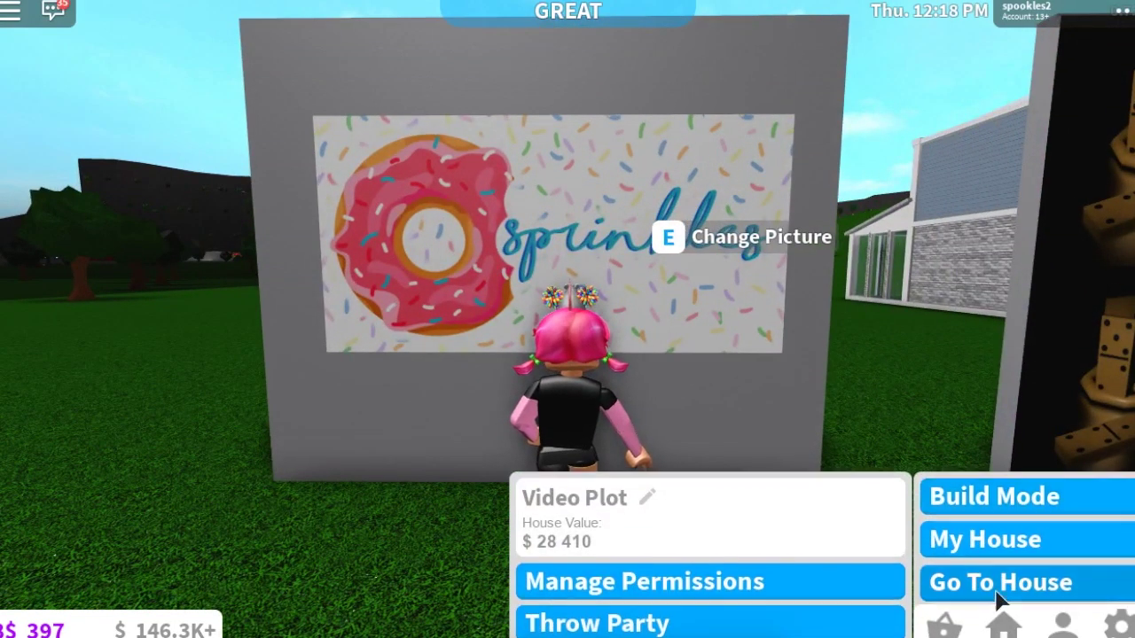
{"action": "left_click", "coordinate": [1013, 479]}
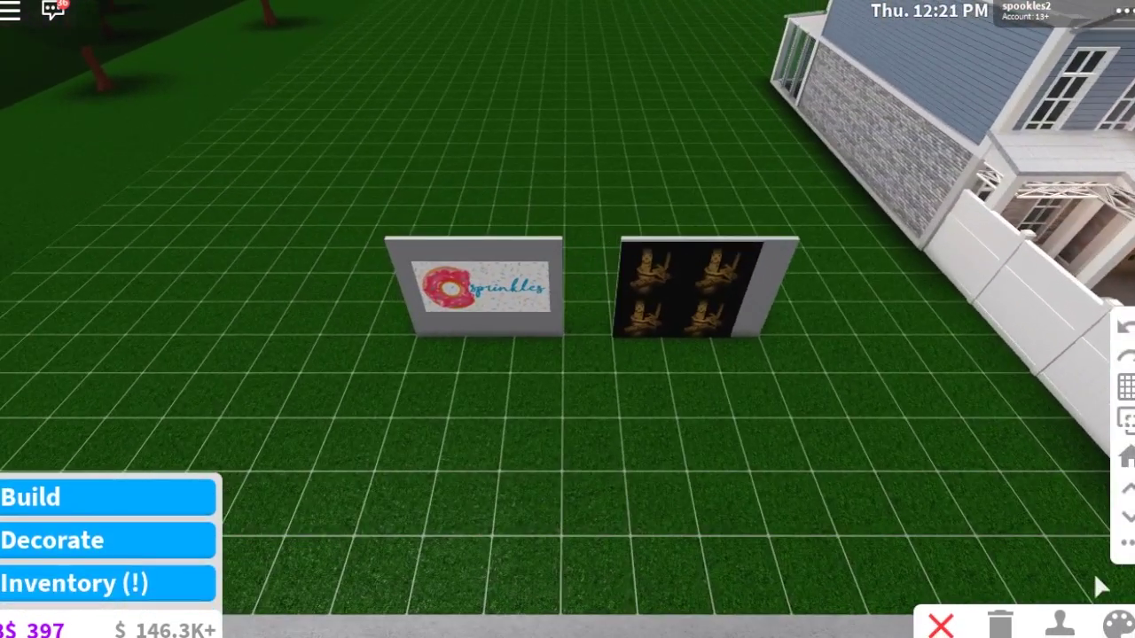
{"action": "left_click", "coordinate": [1119, 624]}
{"action": "left_click", "coordinate": [550, 254]}
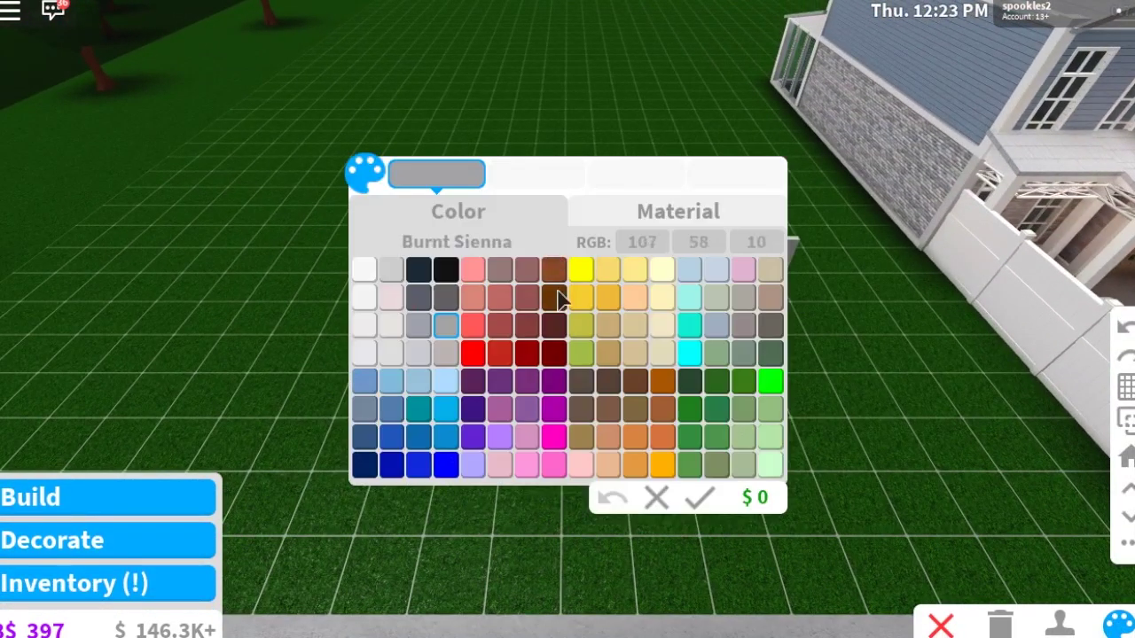
{"action": "left_click", "coordinate": [527, 467]}
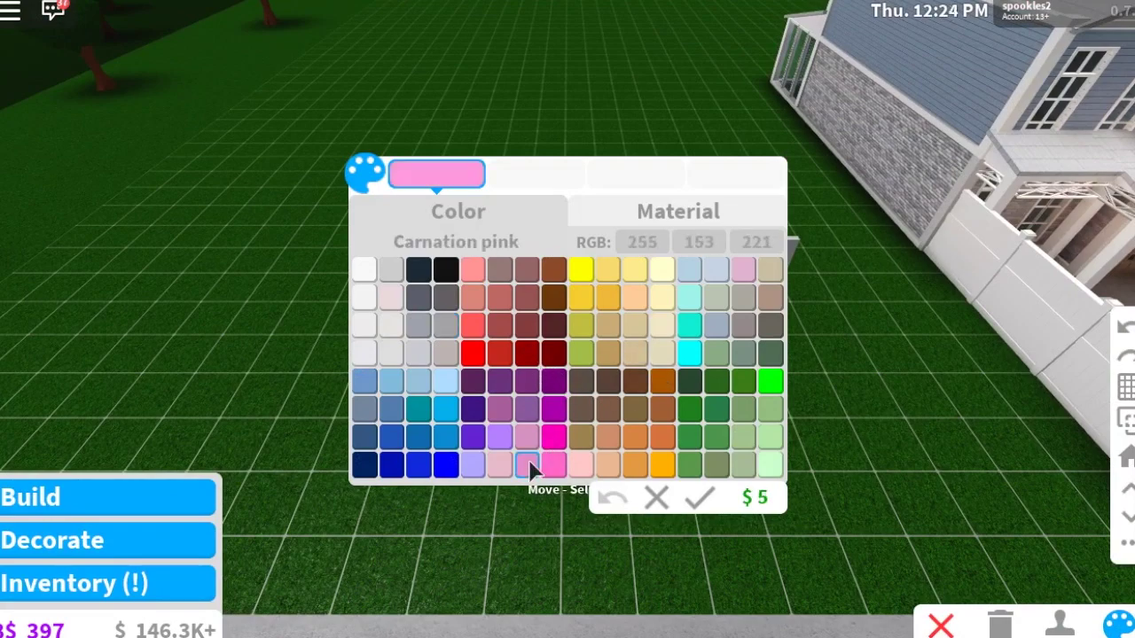
{"action": "left_click", "coordinate": [700, 498]}
{"action": "left_click", "coordinate": [942, 626]}
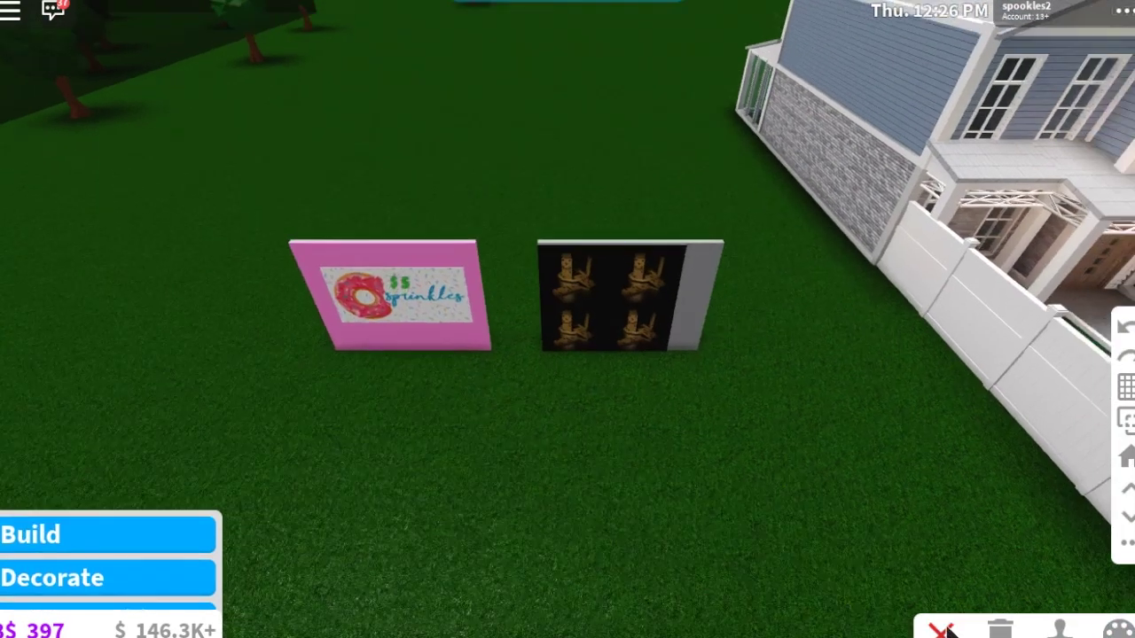
Step: Walk the character along the sidewalk to view the pink Sprinkles wall
{"action": "key", "text": "s"}
{"action": "key", "text": "a"}
{"action": "key", "text": "w"}
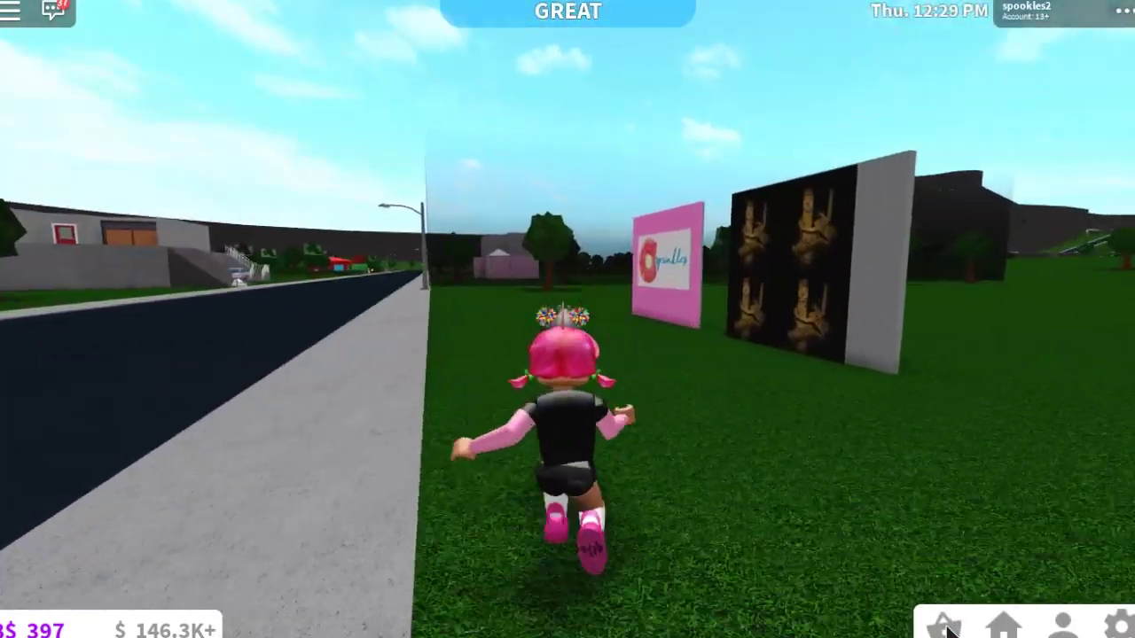
{"action": "key", "text": "d"}
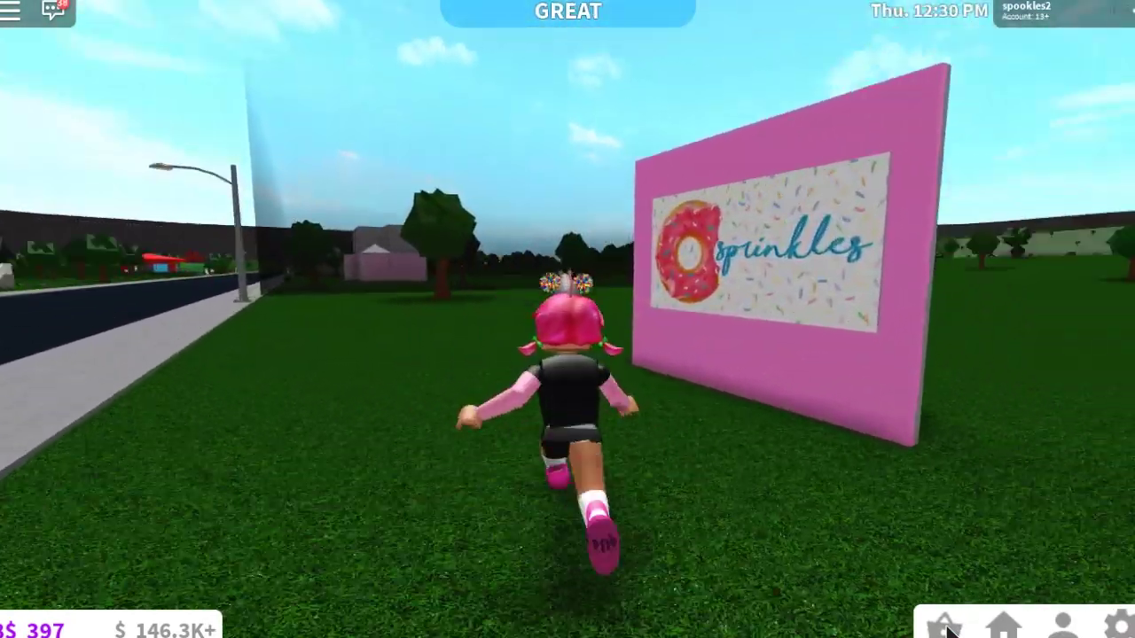
{"action": "key", "text": "d"}
{"action": "key", "text": "s"}
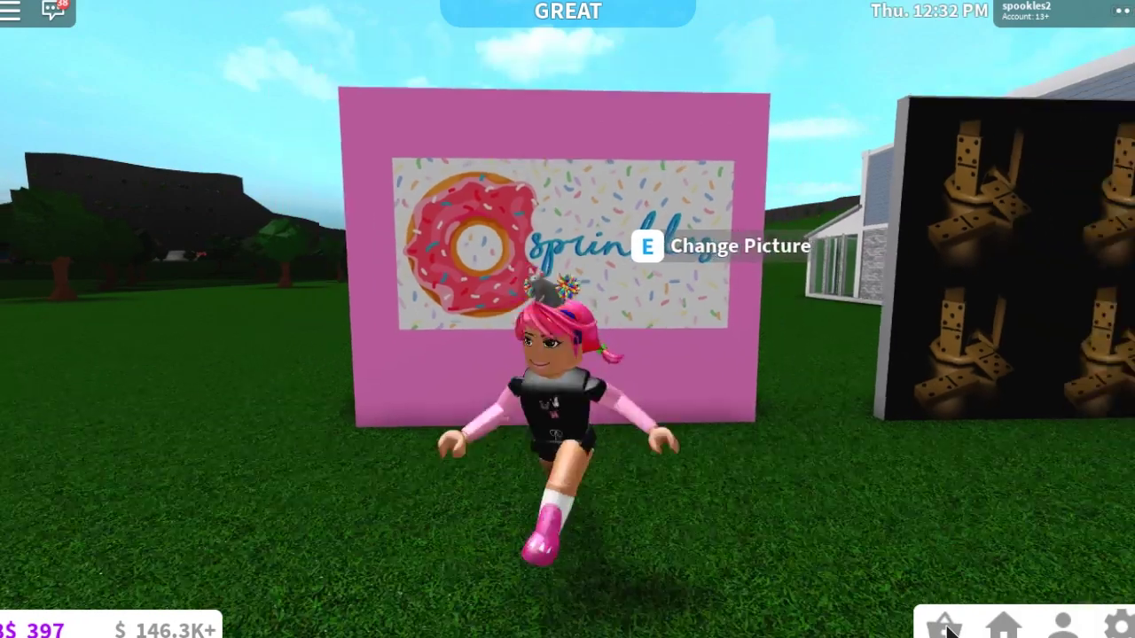
{"action": "key", "text": "w"}
{"action": "key", "text": "s"}
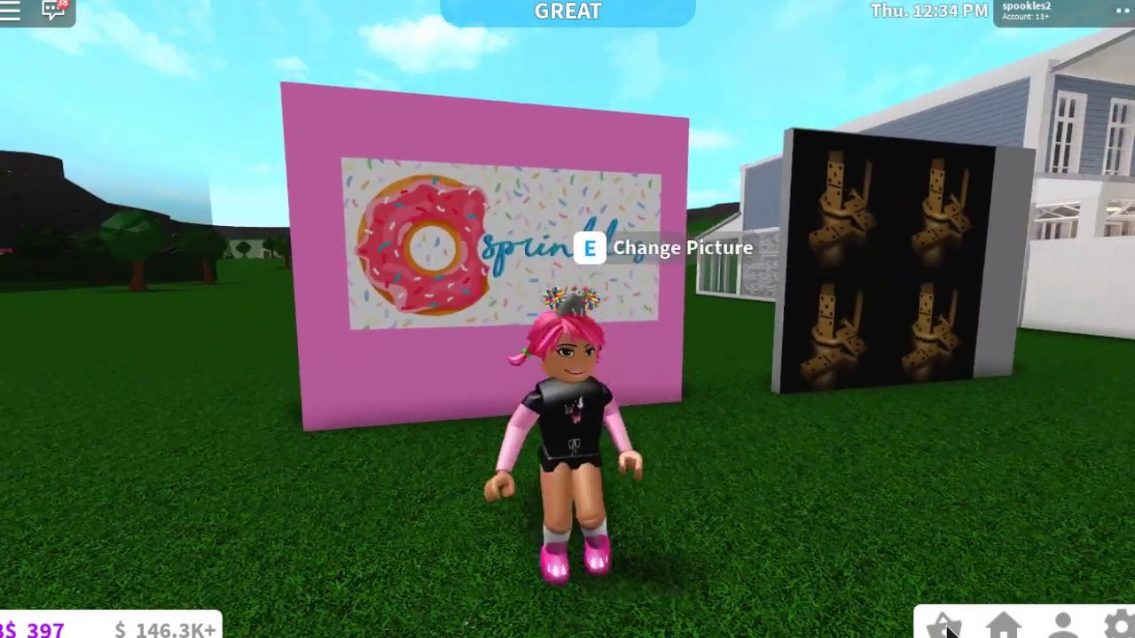
{"action": "key", "text": "d"}
{"action": "key", "text": "w"}
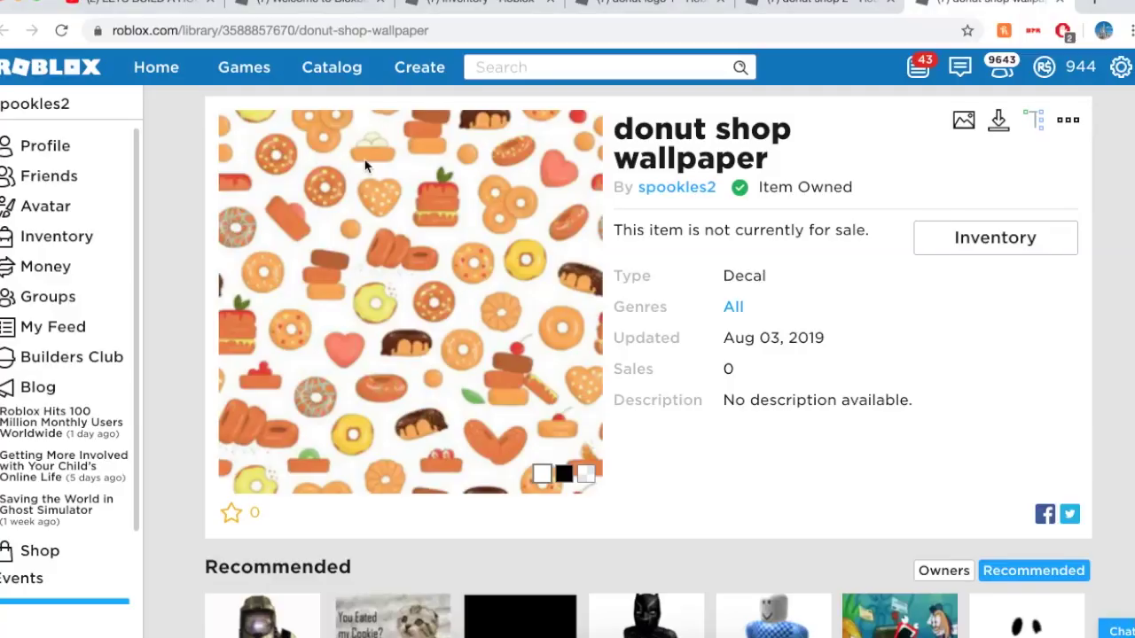
Step: Copy the donut shop wallpaper decal's ID from its page address
{"action": "double_click", "coordinate": [248, 30]}
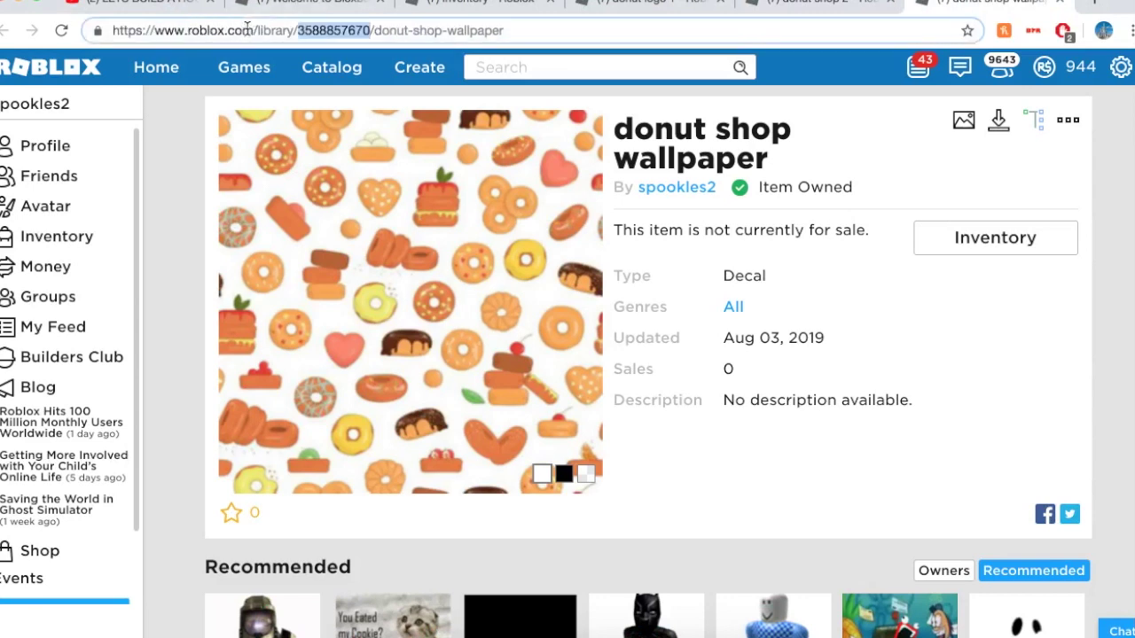
{"action": "right_click", "coordinate": [370, 33]}
{"action": "left_click", "coordinate": [393, 131]}
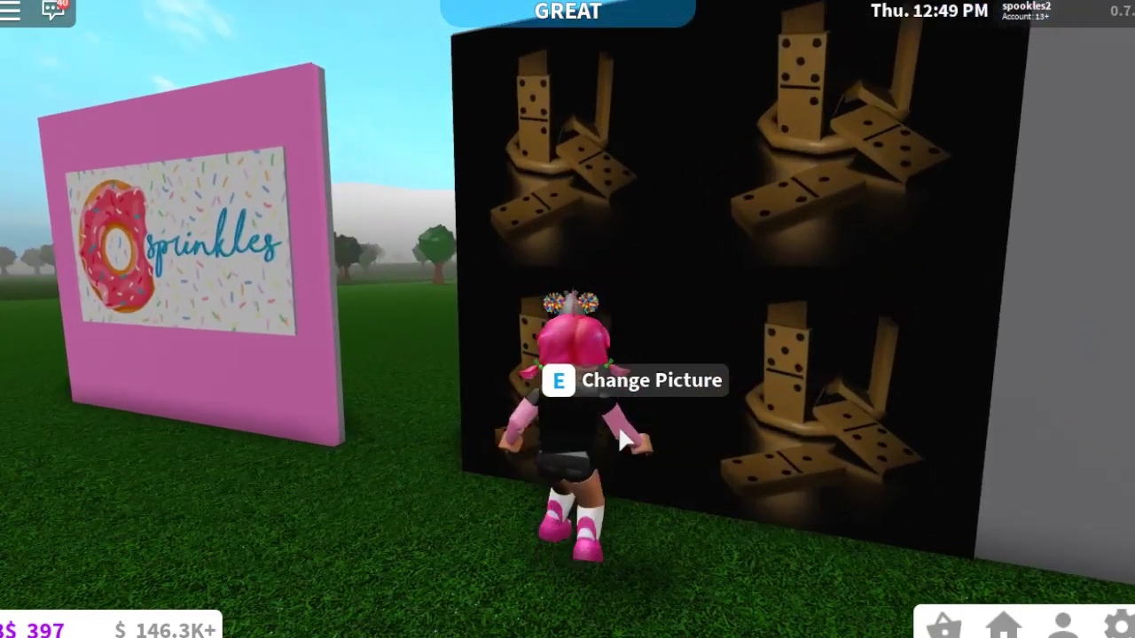
Step: Put the donut shop wallpaper picture on the domino wall, then step back to view both walls
{"action": "left_click", "coordinate": [567, 217]}
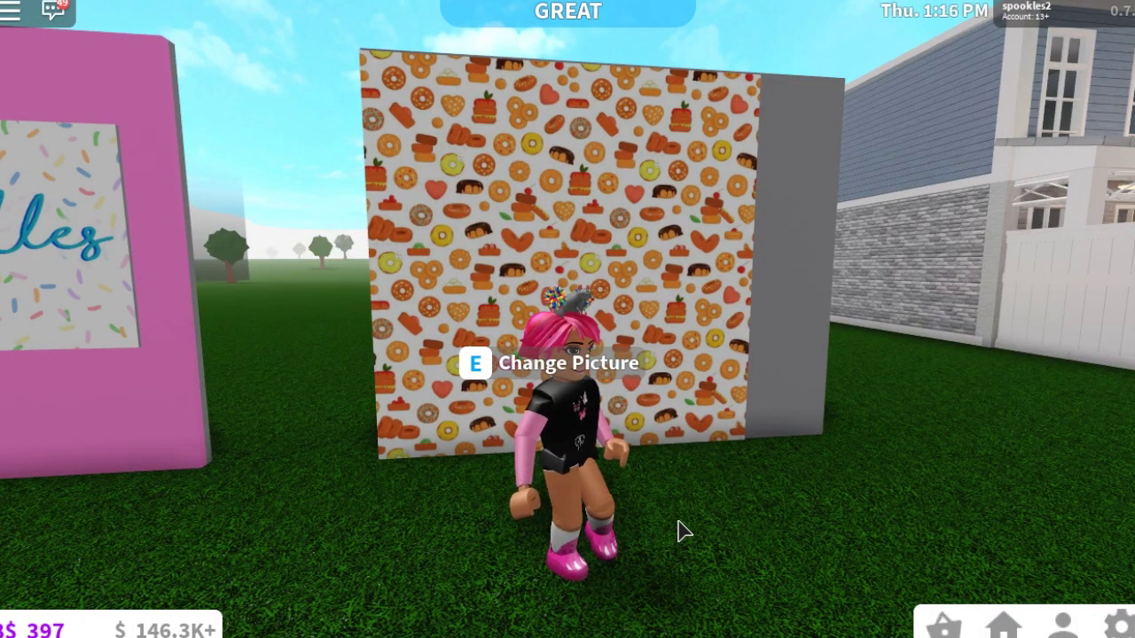
{"action": "key", "text": "s"}
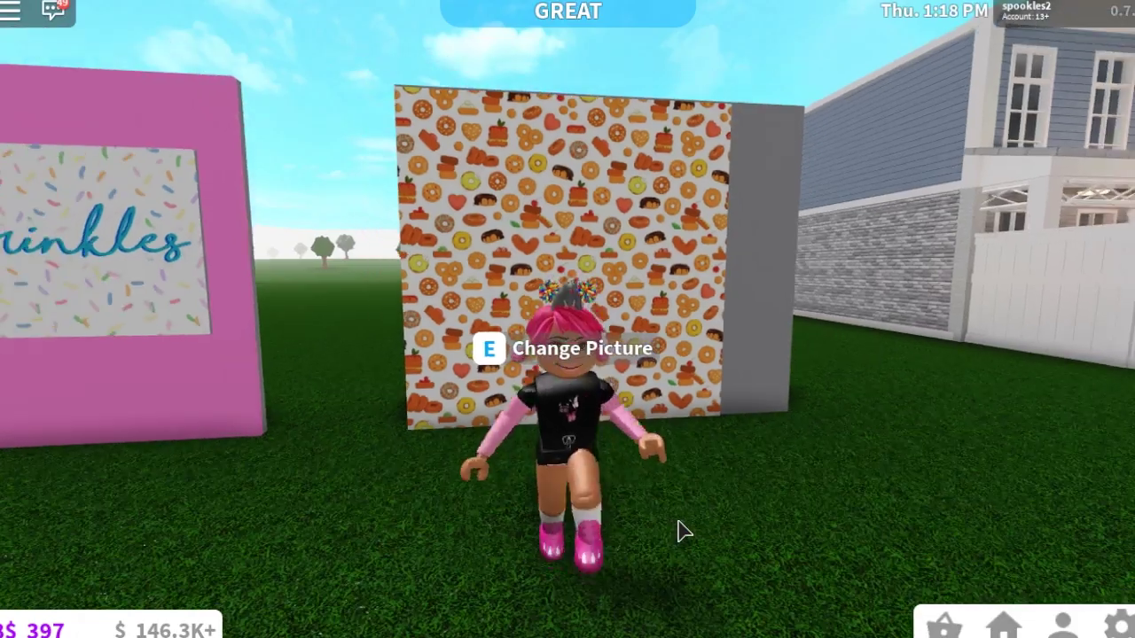
{"action": "key", "text": "a"}
{"action": "key", "text": "w"}
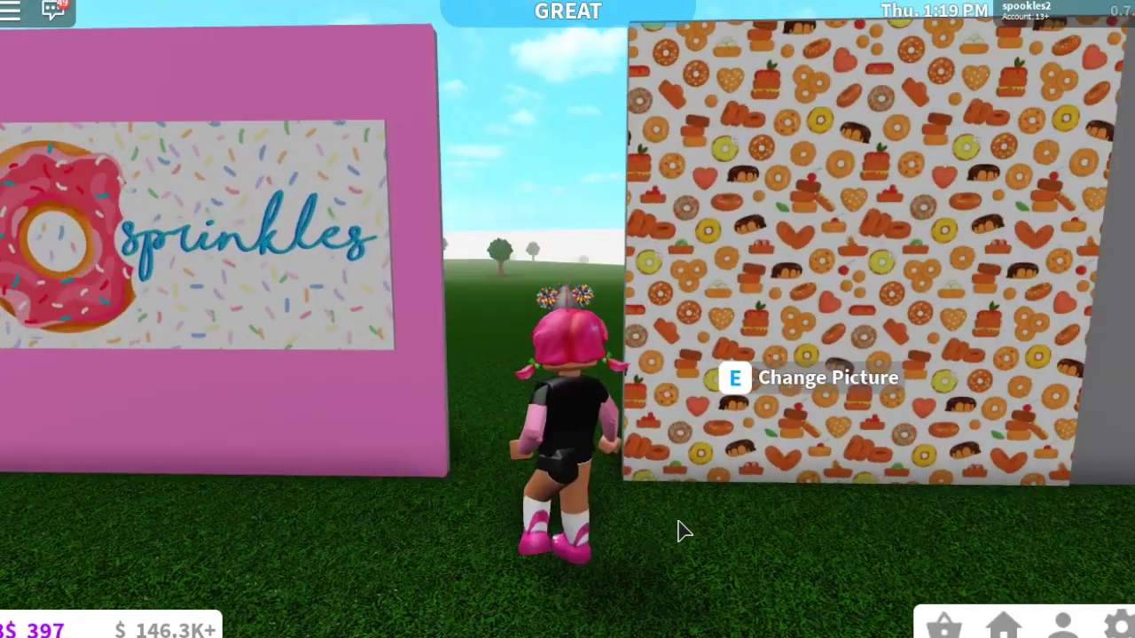
{"action": "key", "text": "s"}
{"action": "key", "text": "s"}
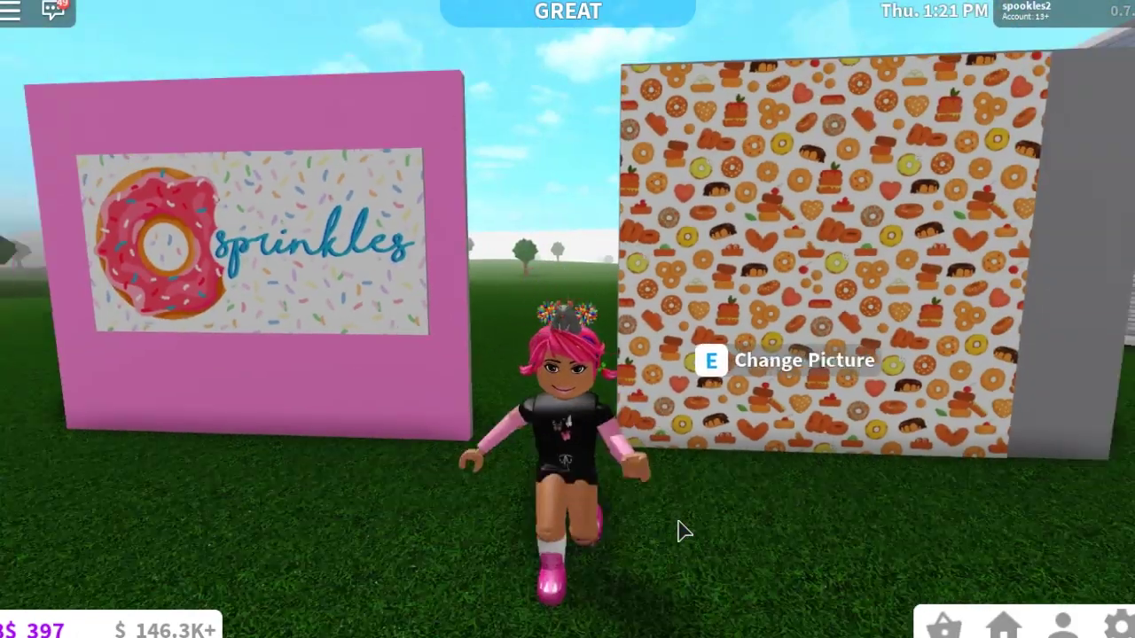